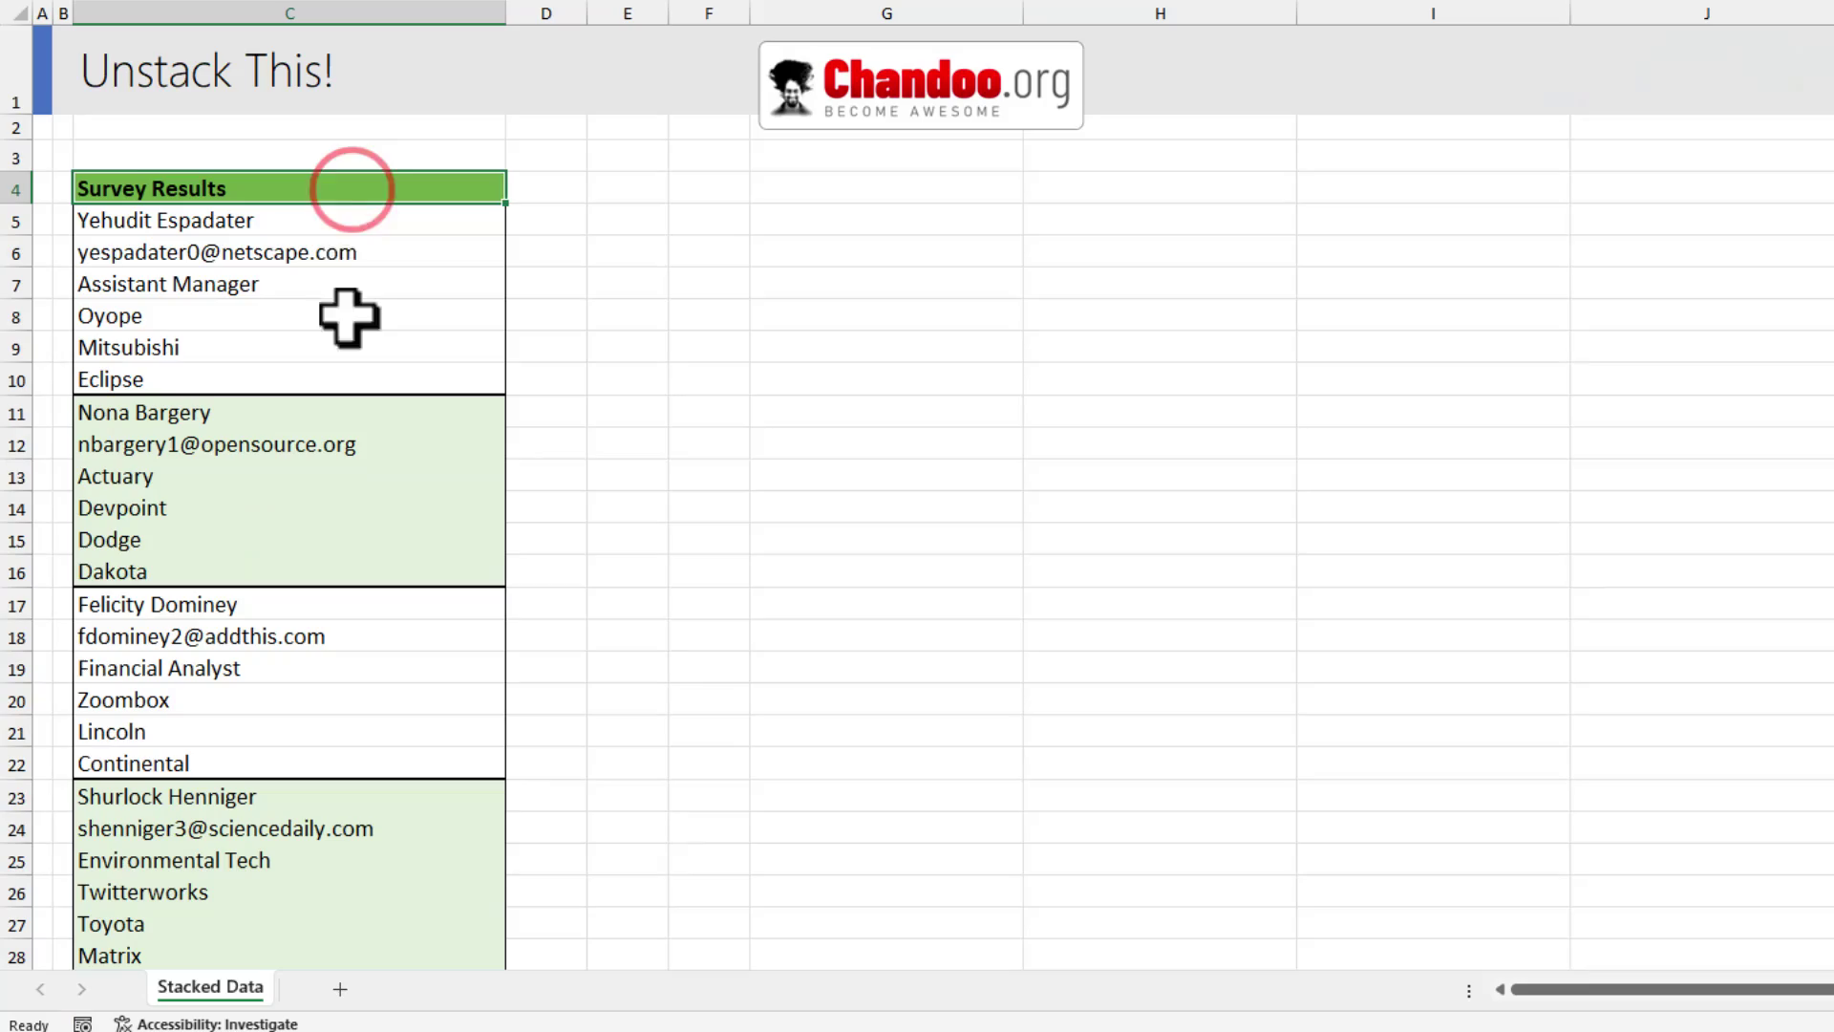
Review column C's first six-row survey record: name, e-mail, job title, company, car make, model.
drag(340, 218, 368, 577)
click(287, 221)
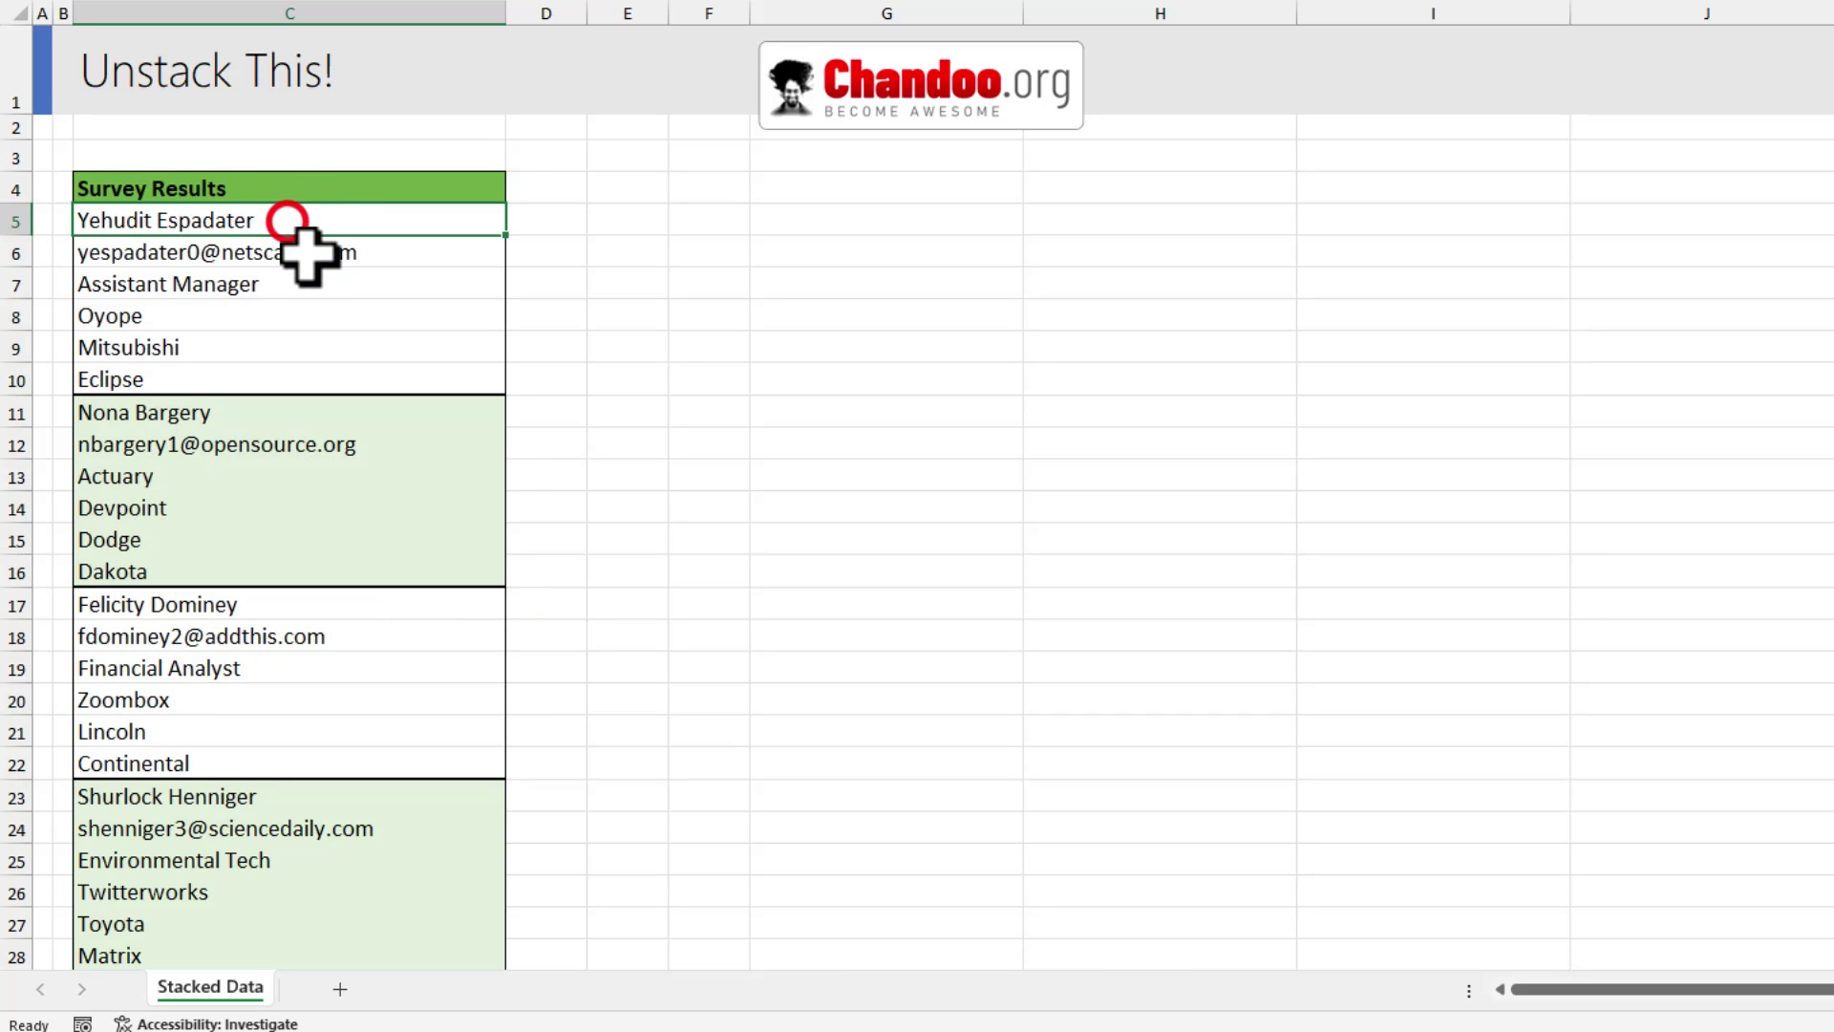
click(310, 254)
click(379, 279)
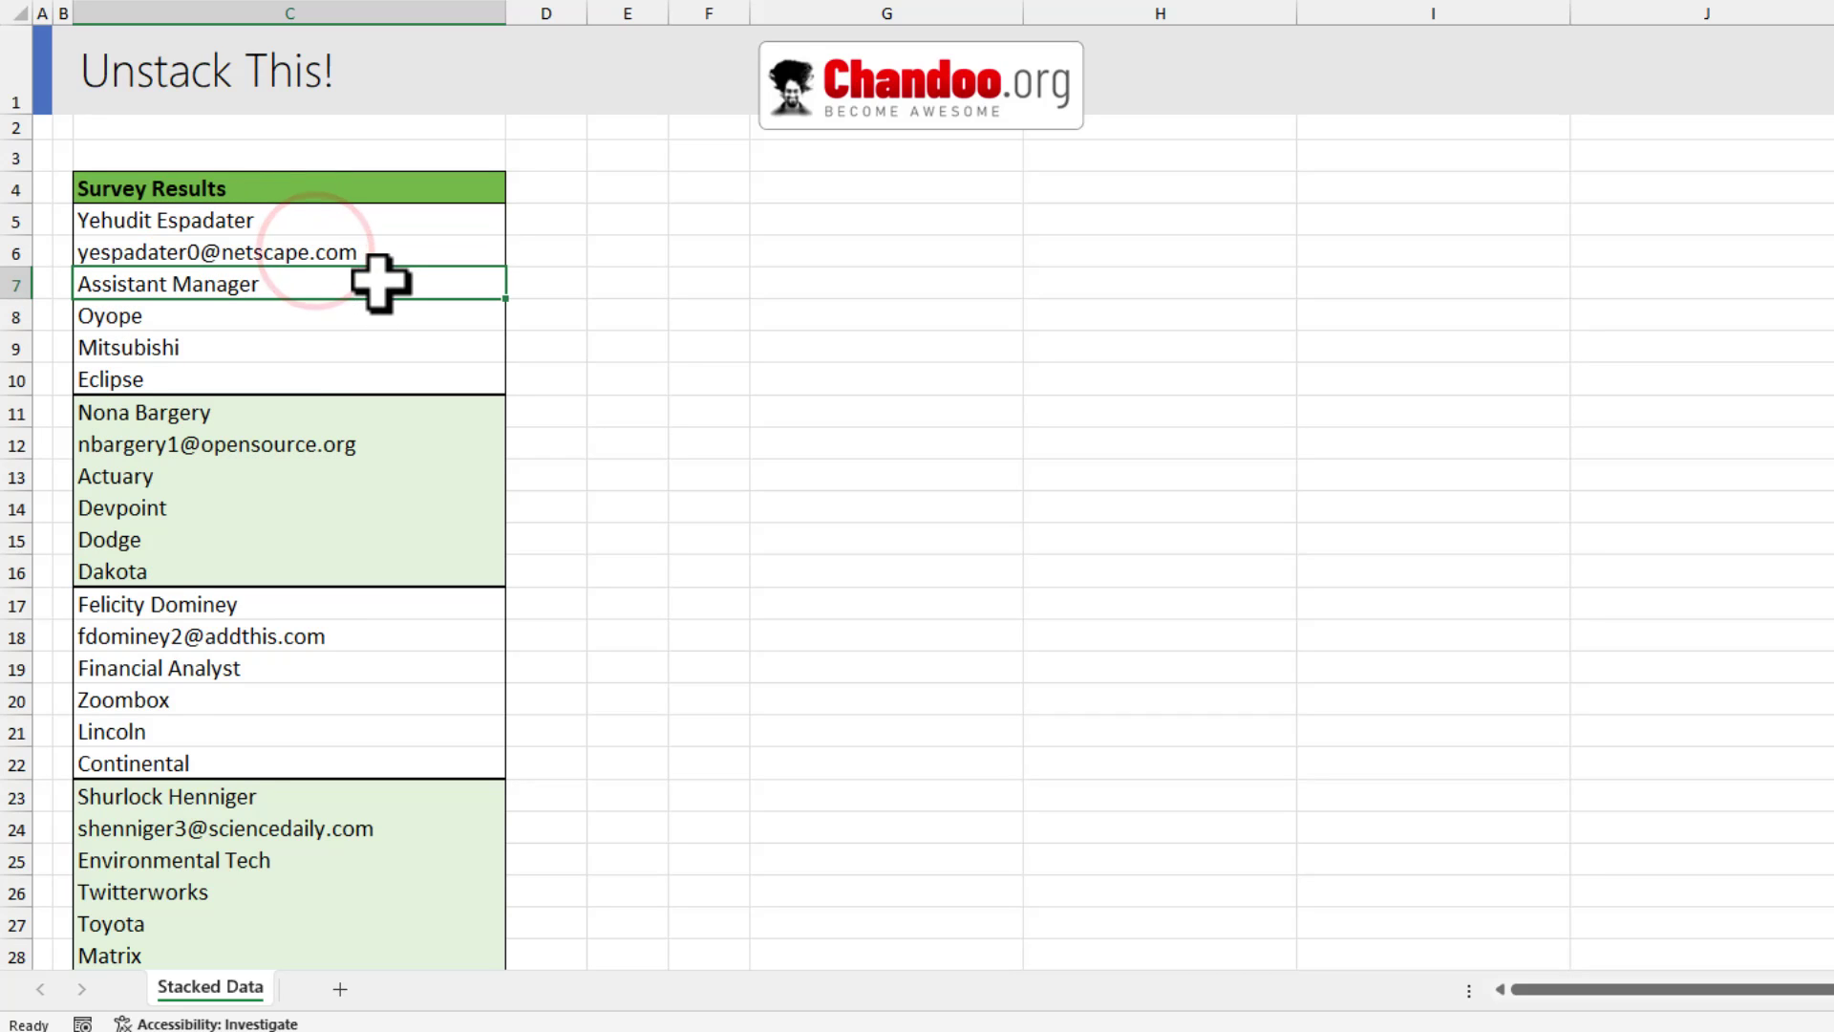
click(328, 315)
click(350, 345)
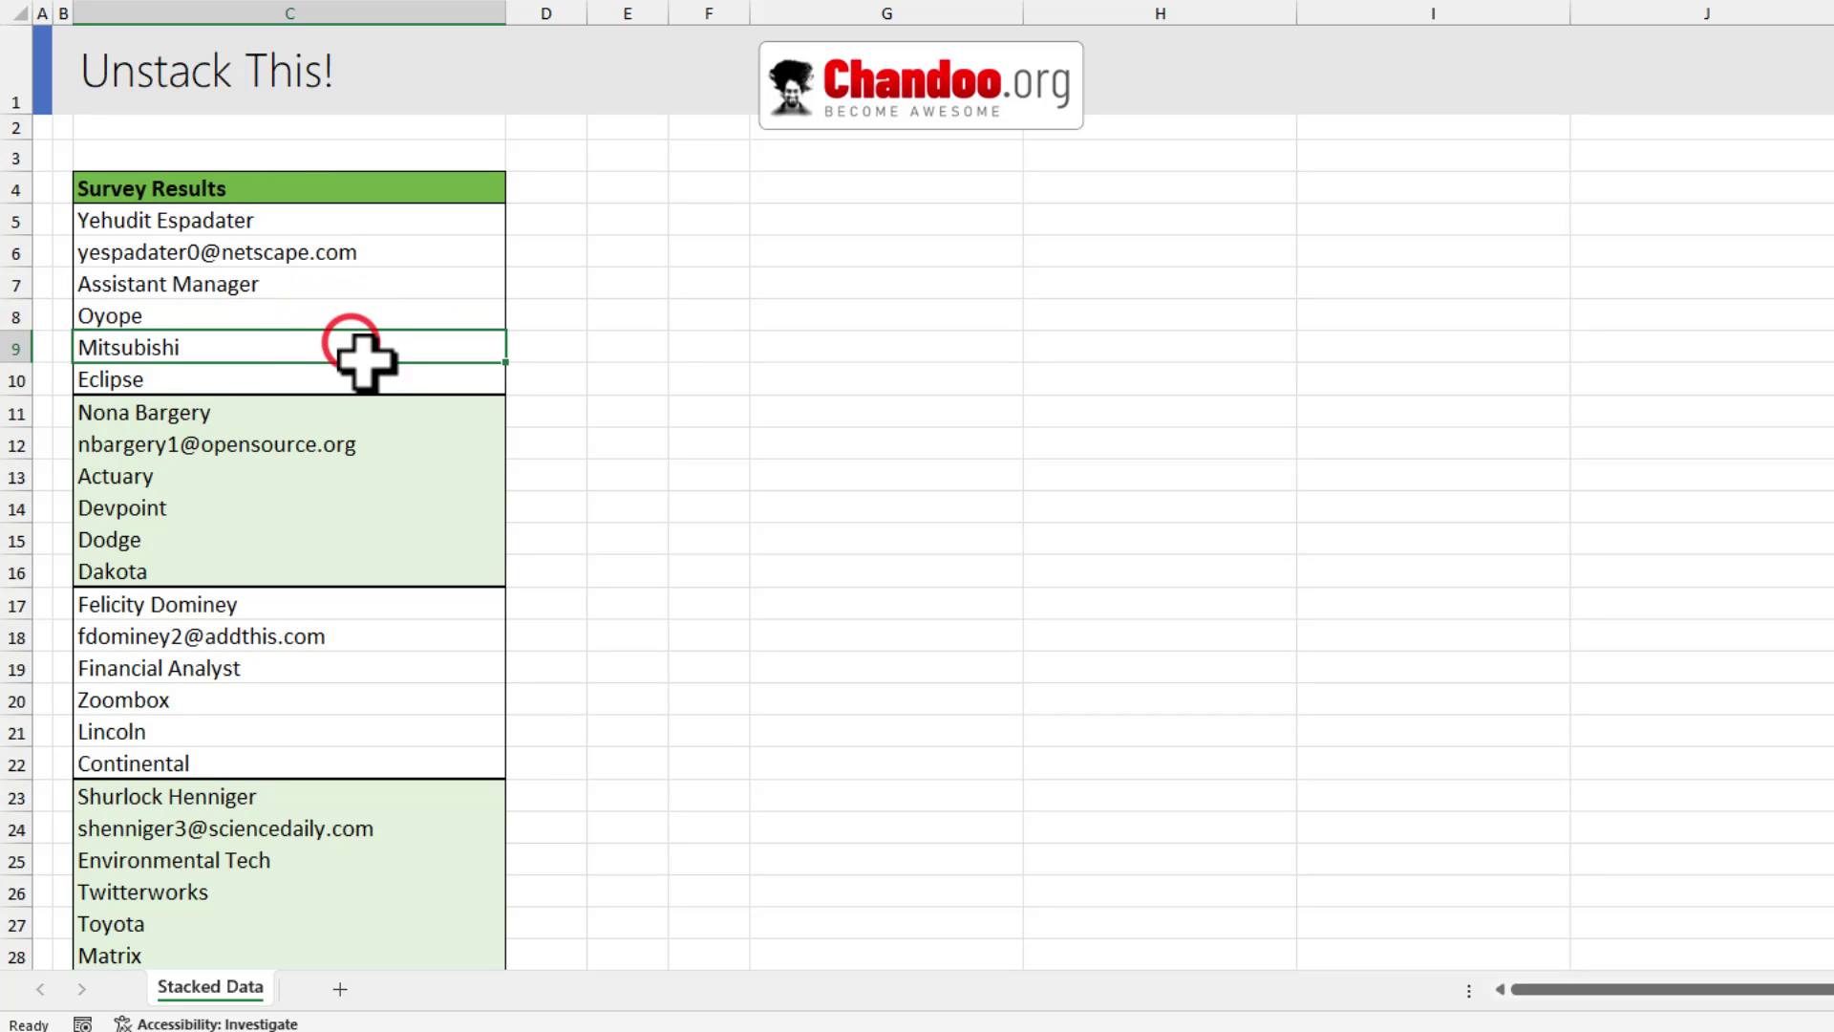
click(352, 378)
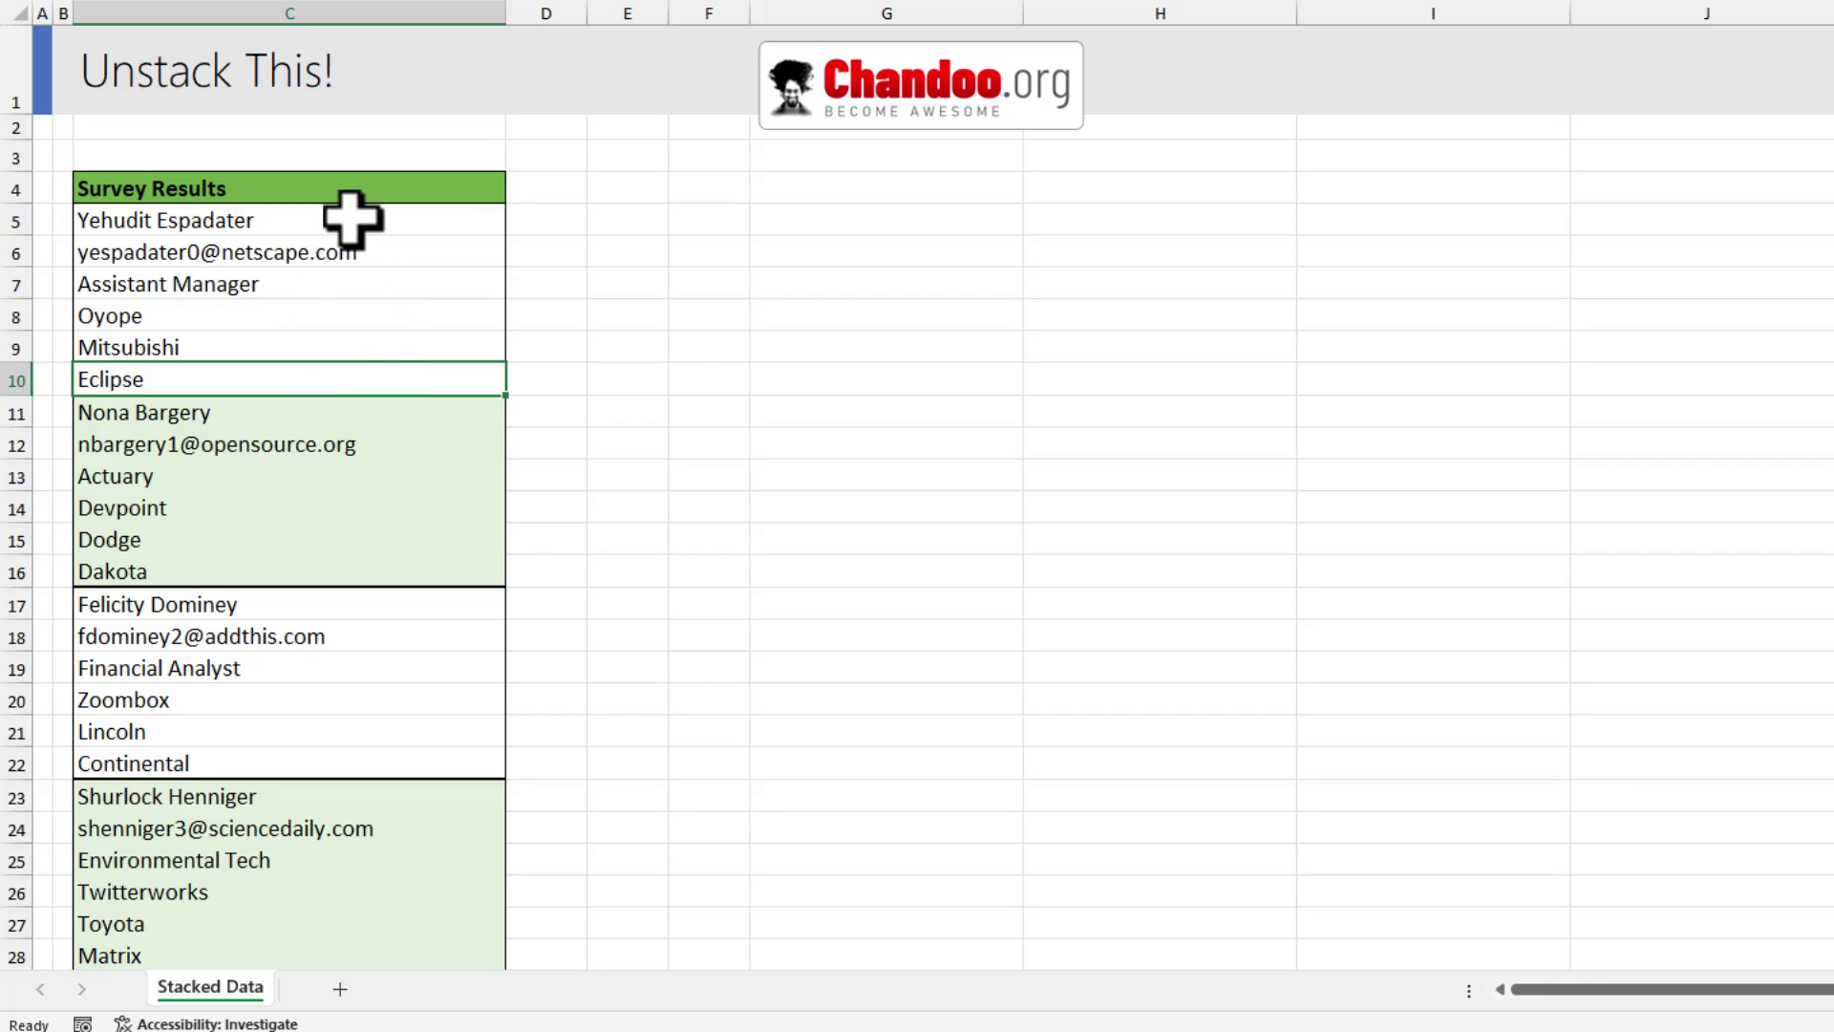
drag(362, 409, 406, 731)
scroll(406, 730, down, 20)
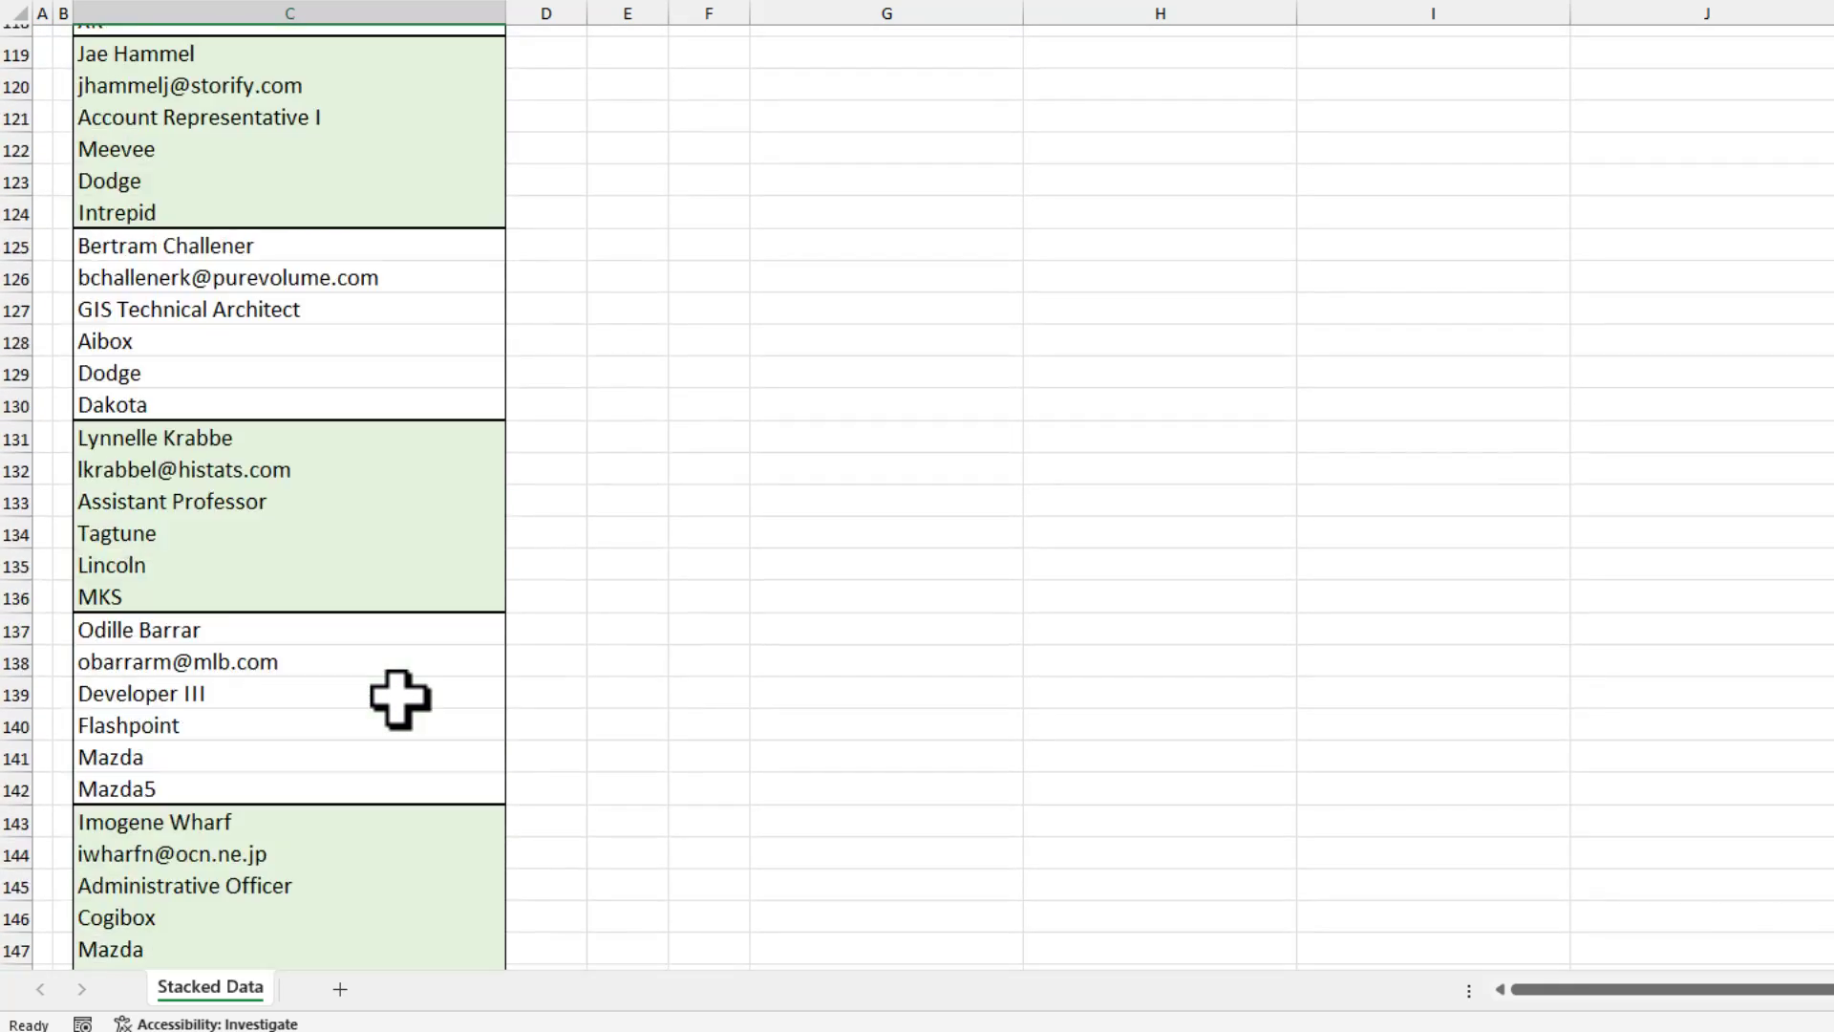
scroll(399, 698, down, 14)
scroll(401, 693, up, 20)
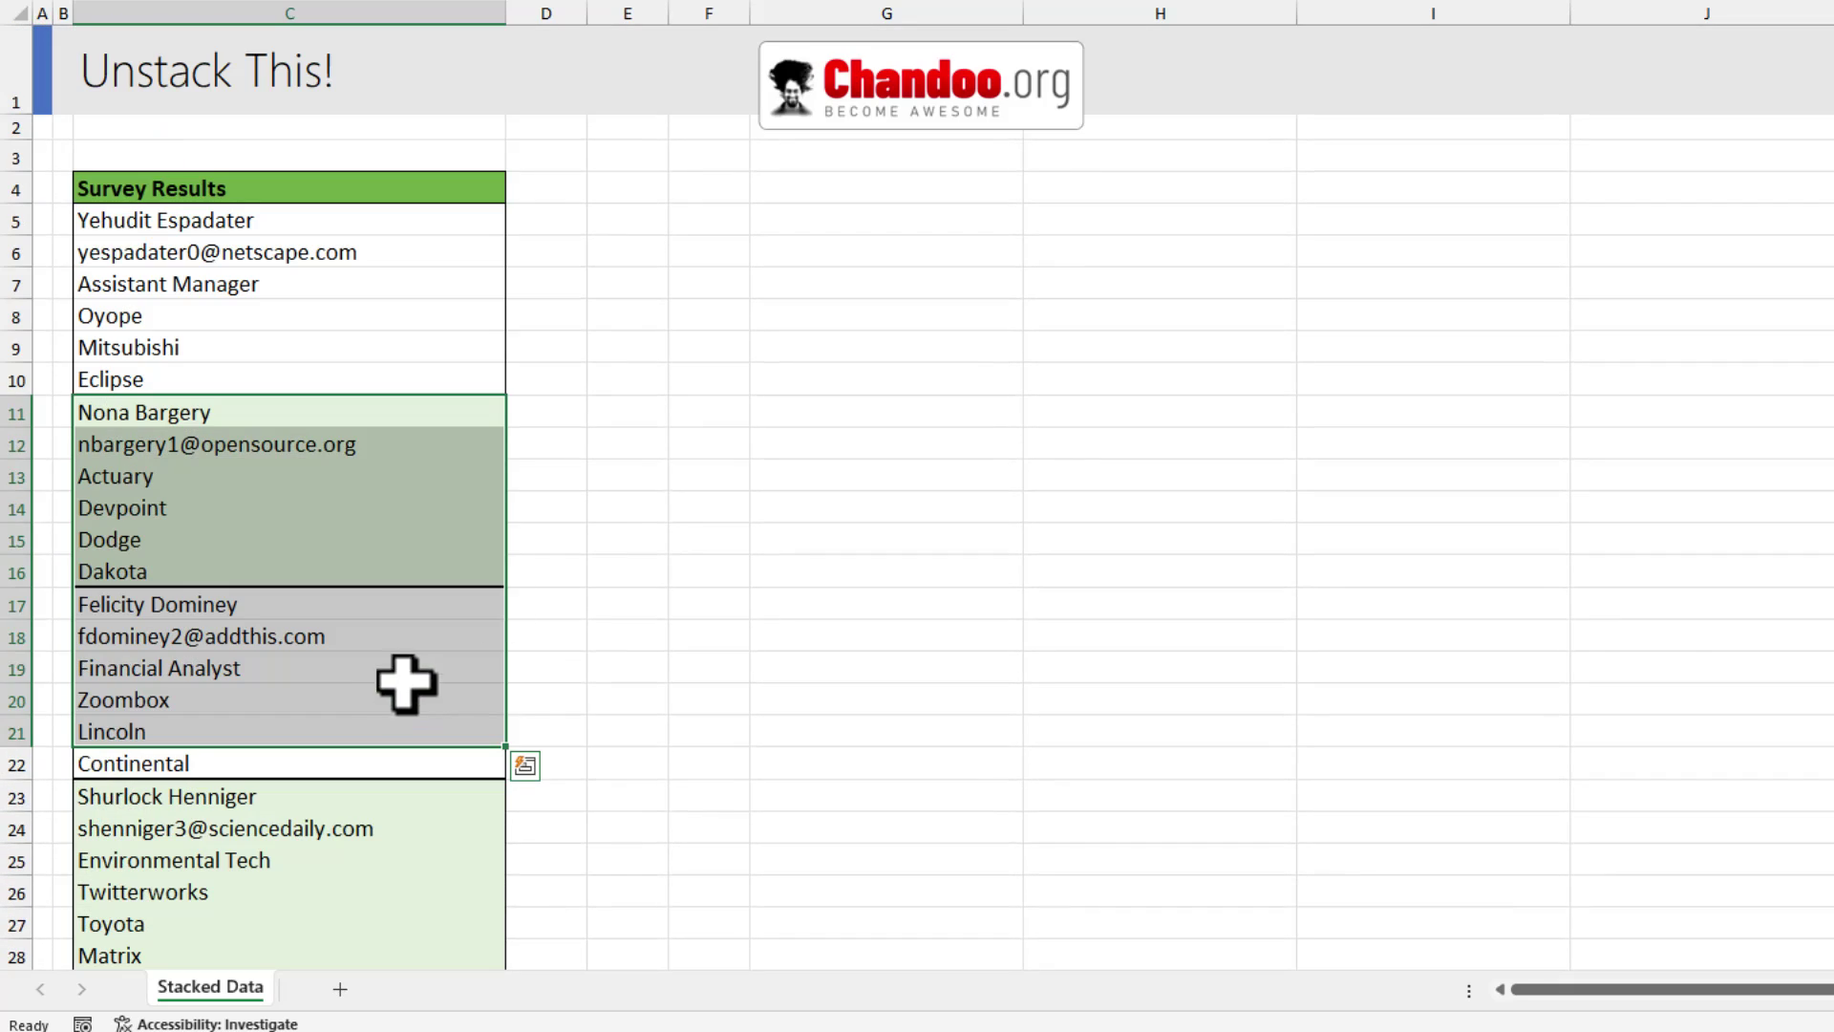
Enter =WRAPCOLS(C5:C3604,6) in G4 and check the spilled record columns.
drag(797, 199, 1637, 204)
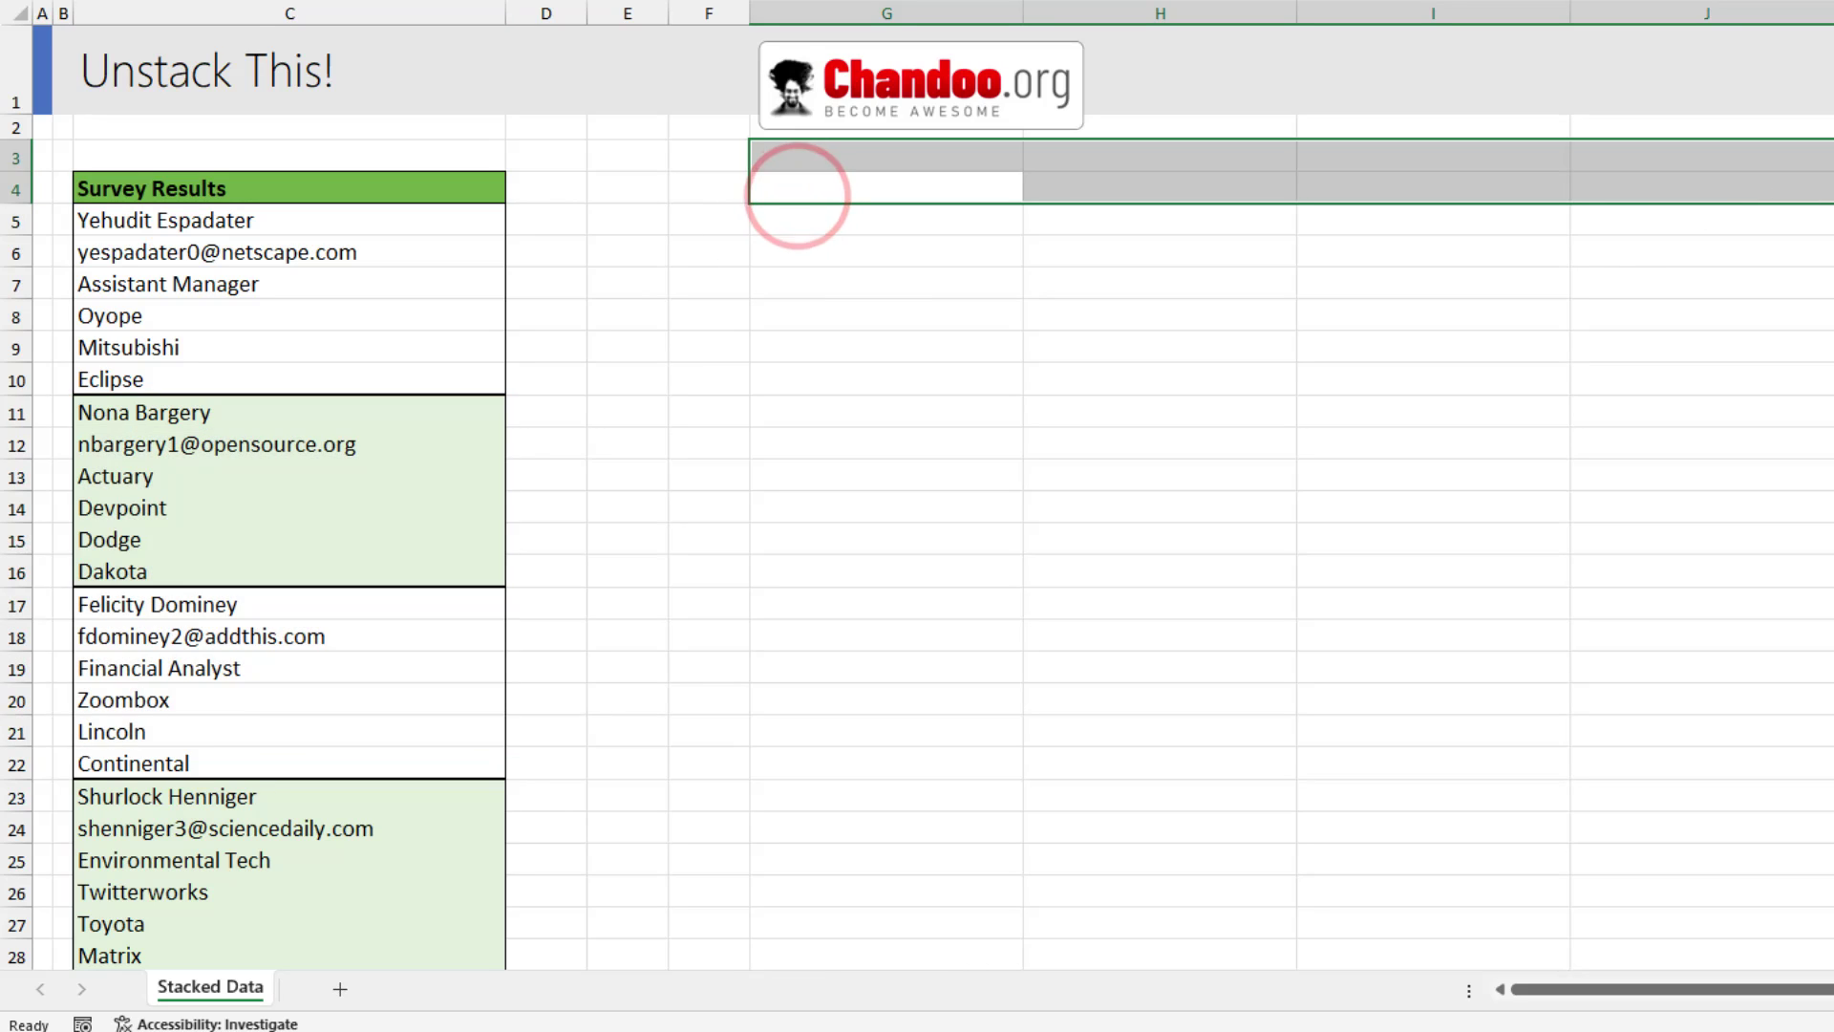
click(893, 196)
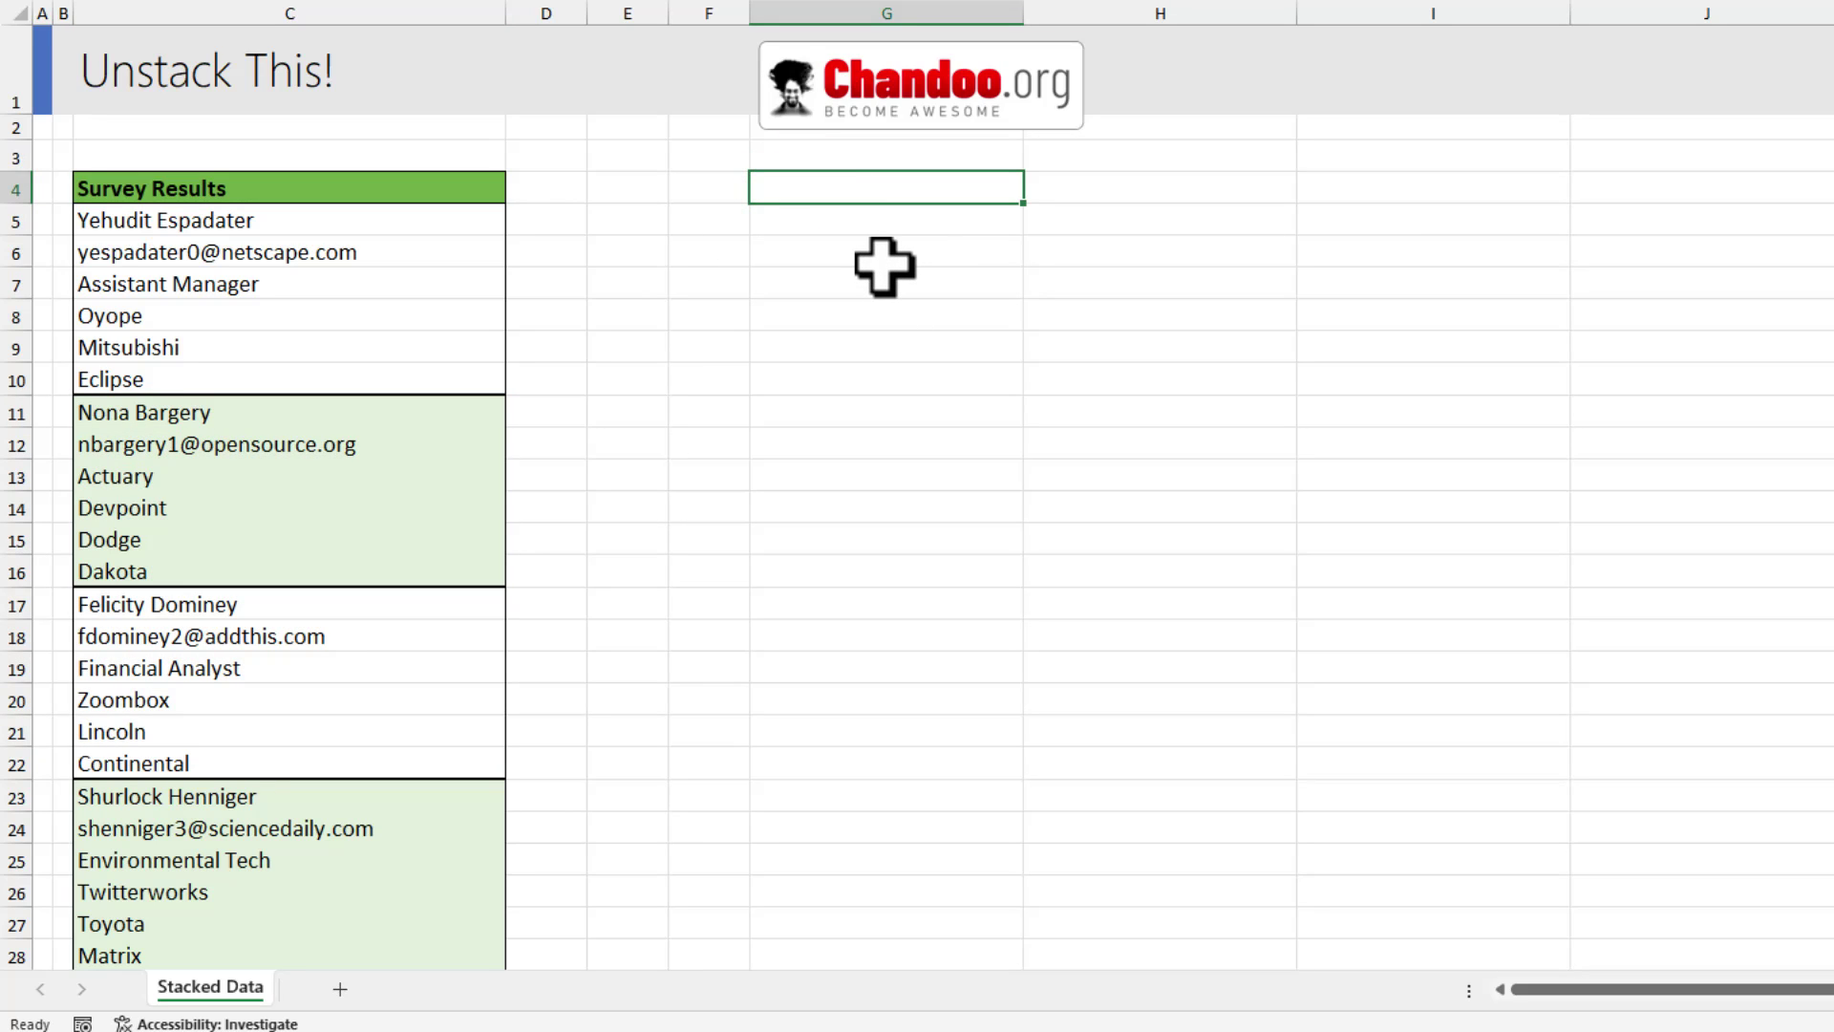
text(=wra)
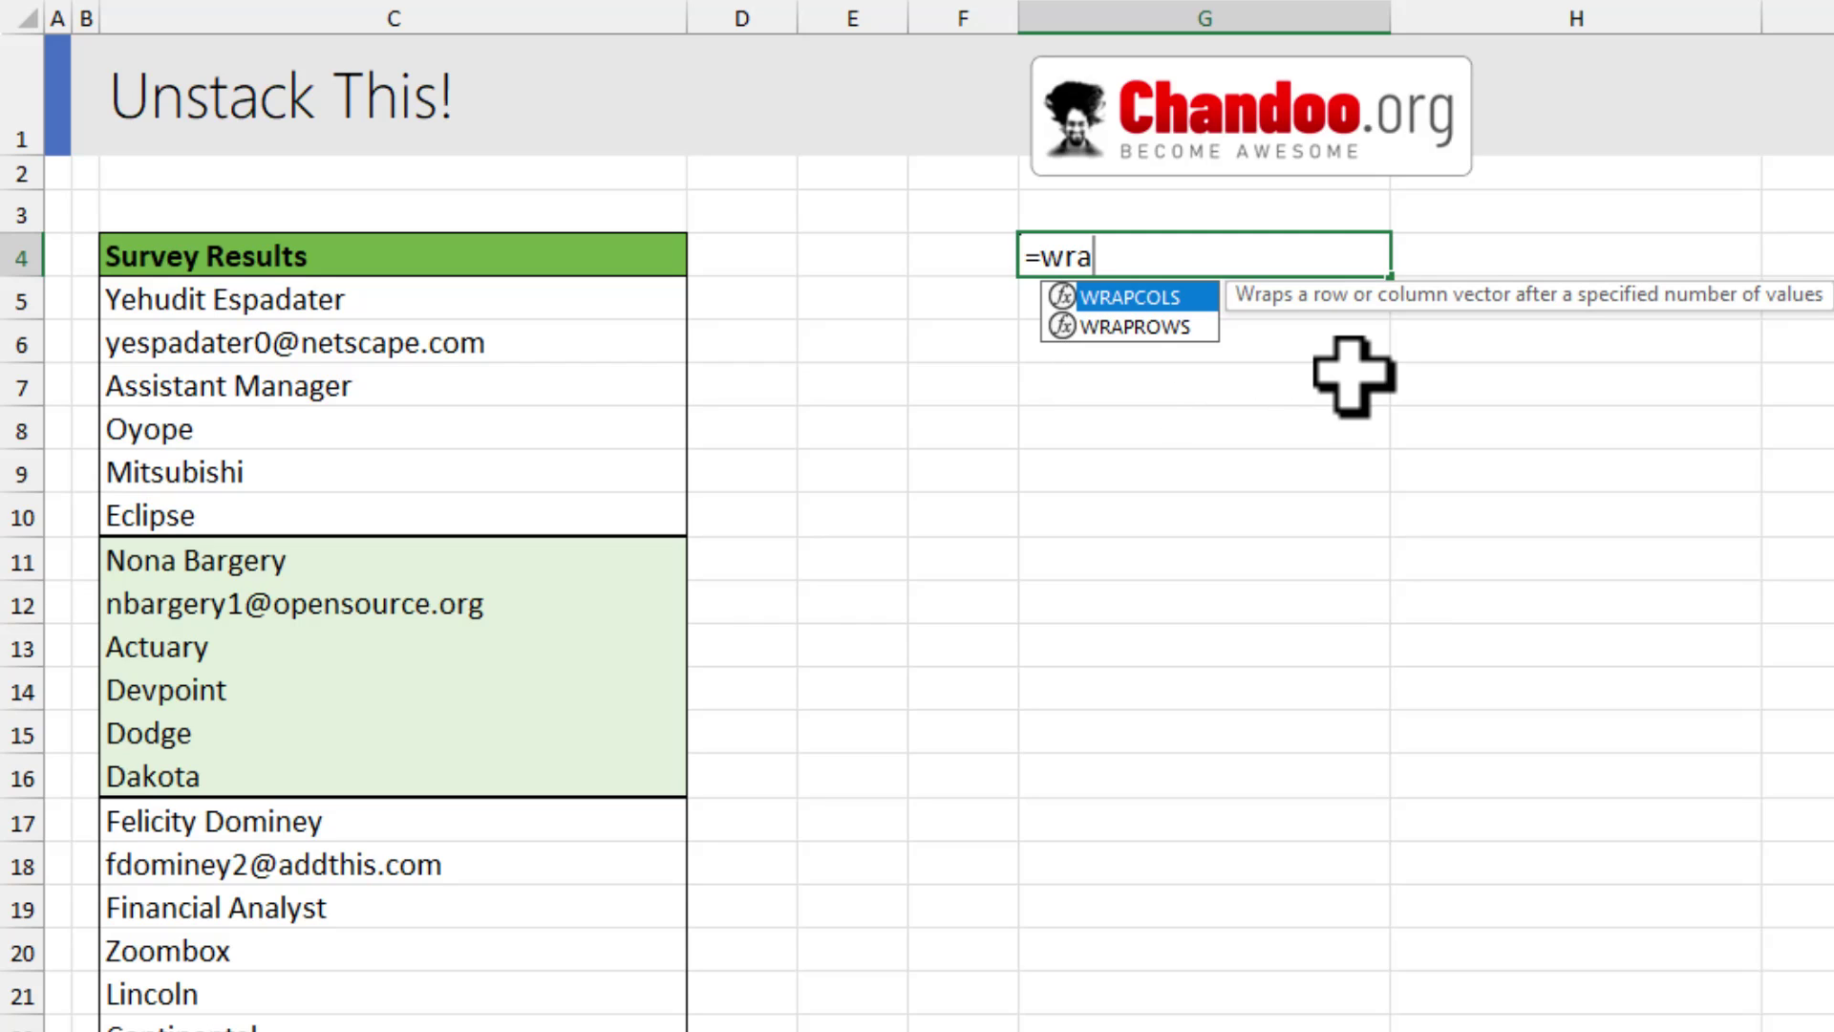
key(Tab)
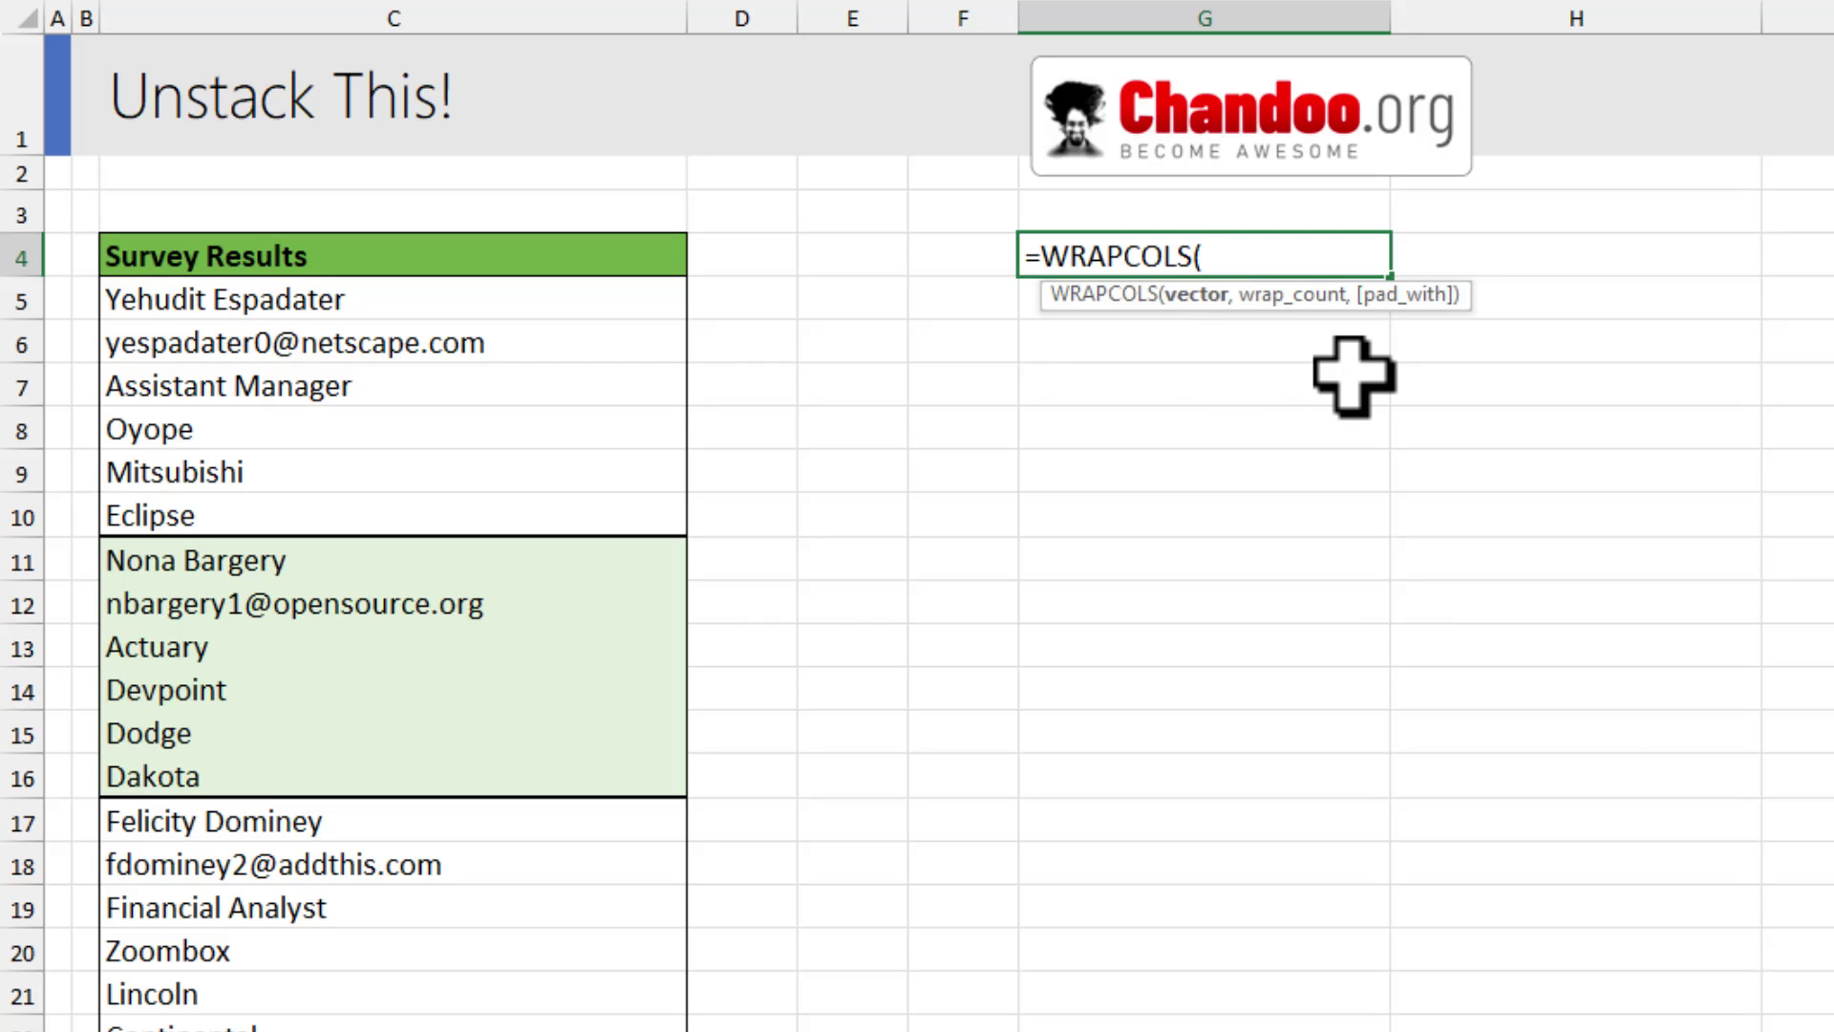
click(369, 303)
key(ctrl+shift+Down)
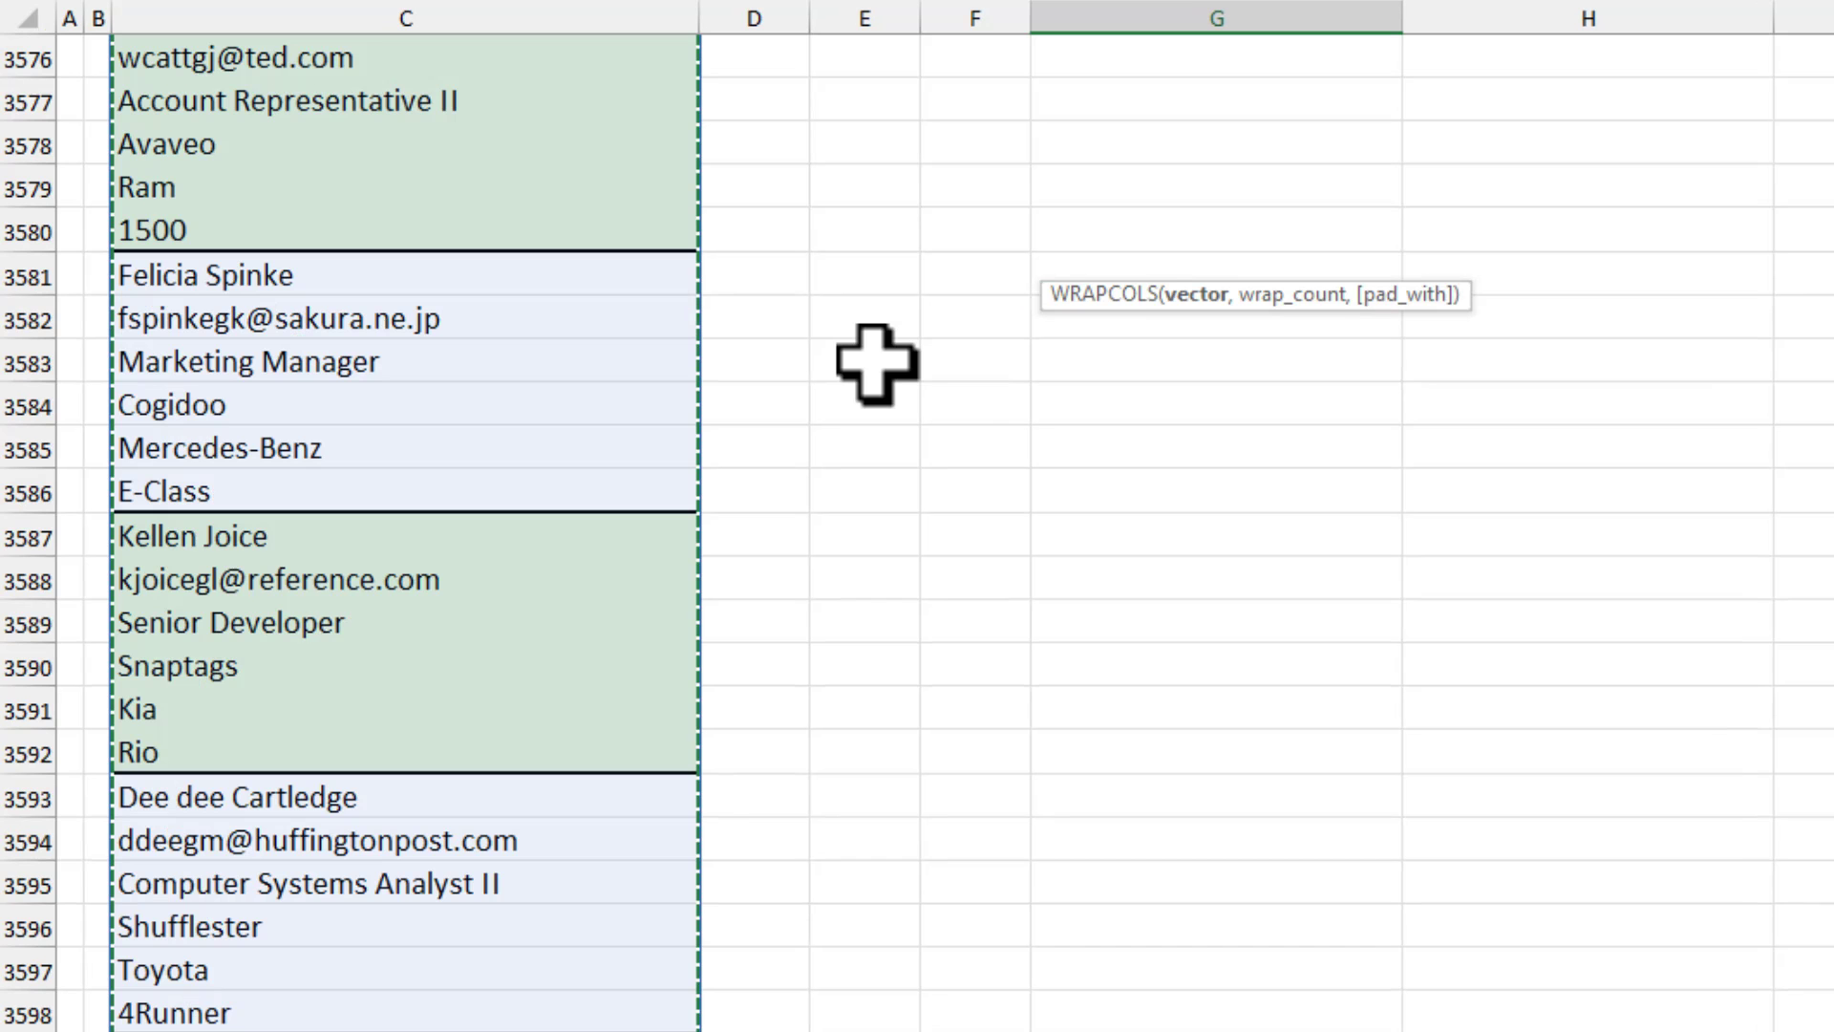
key(ctrl+BackSpace)
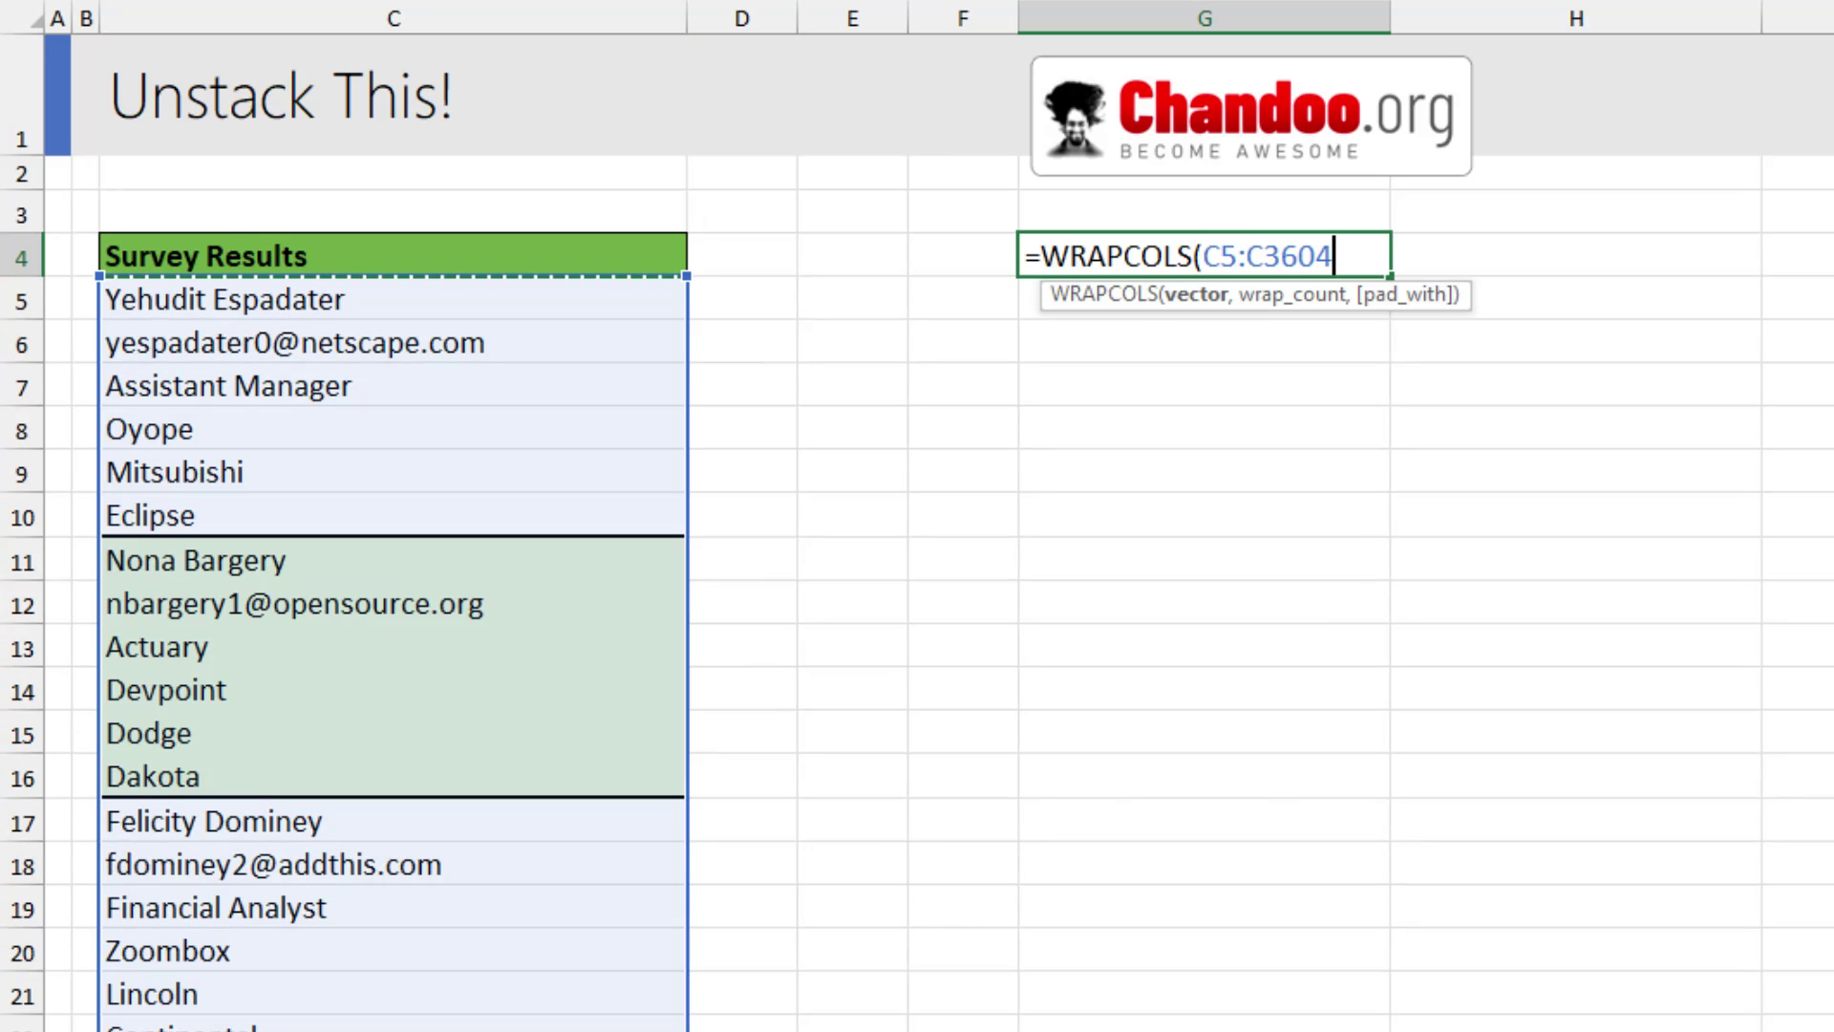
text(,)
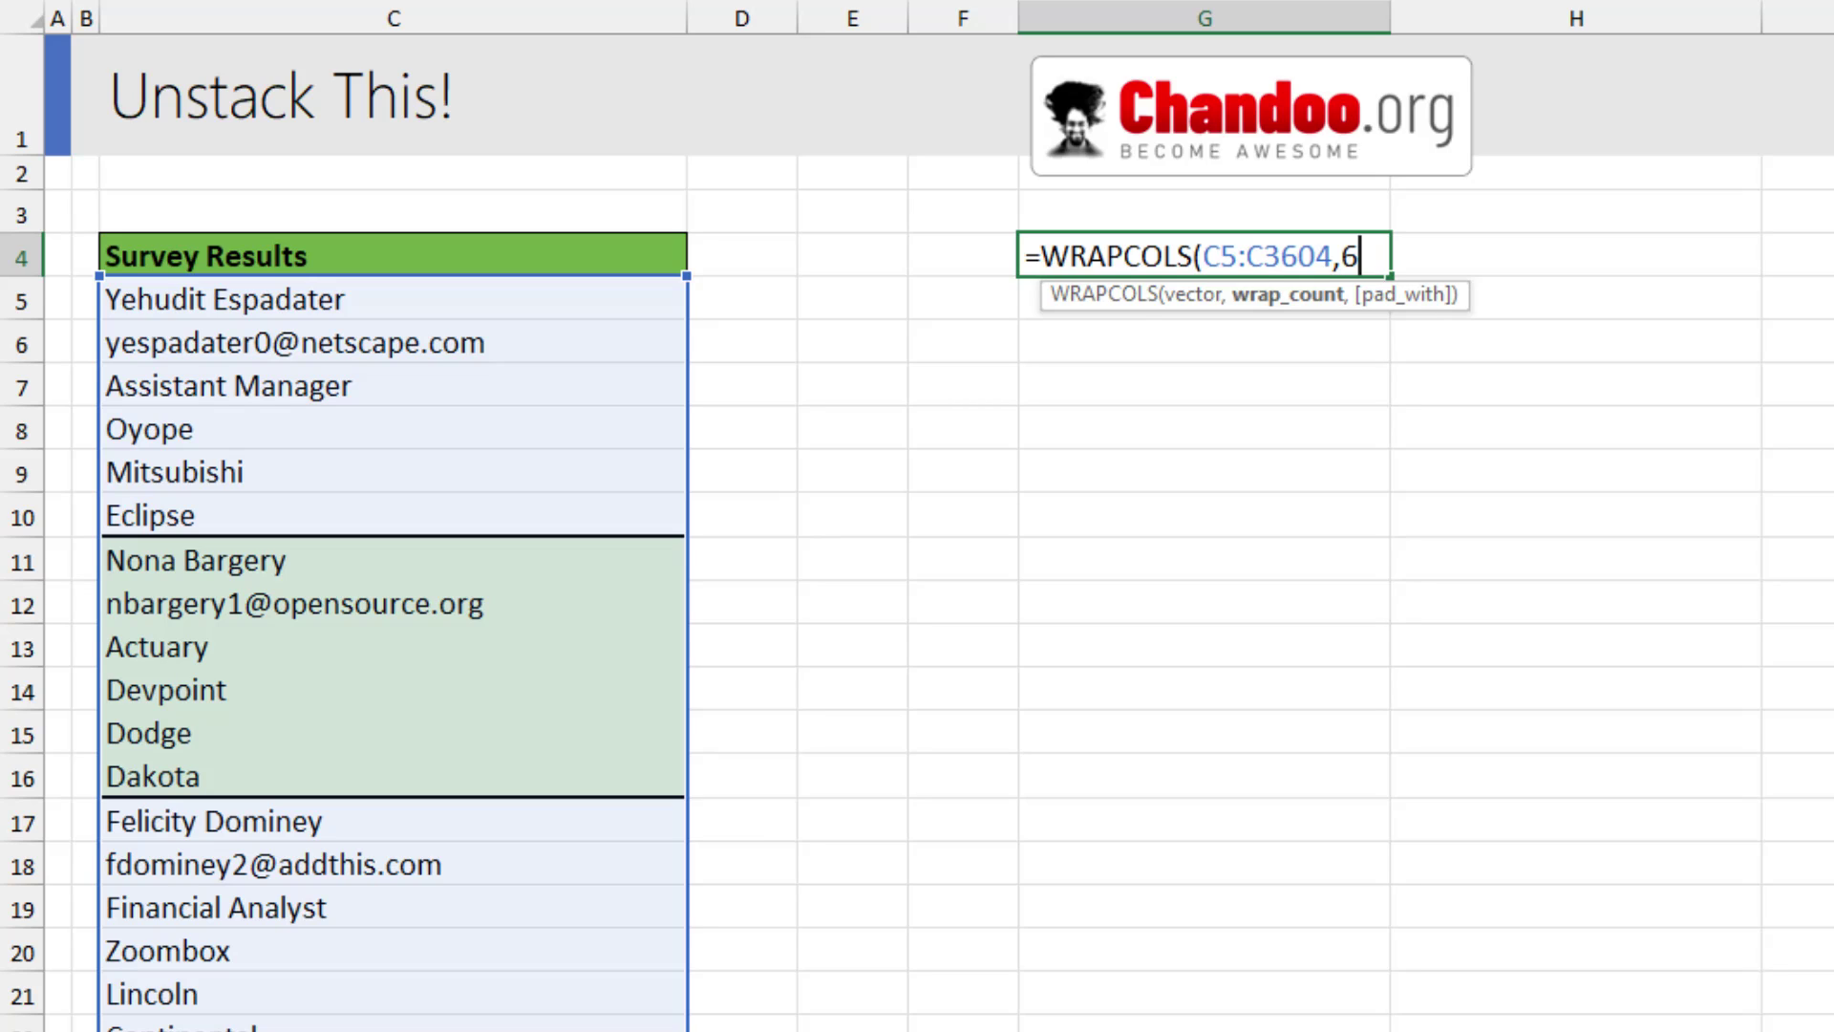
text(6)
key(Return)
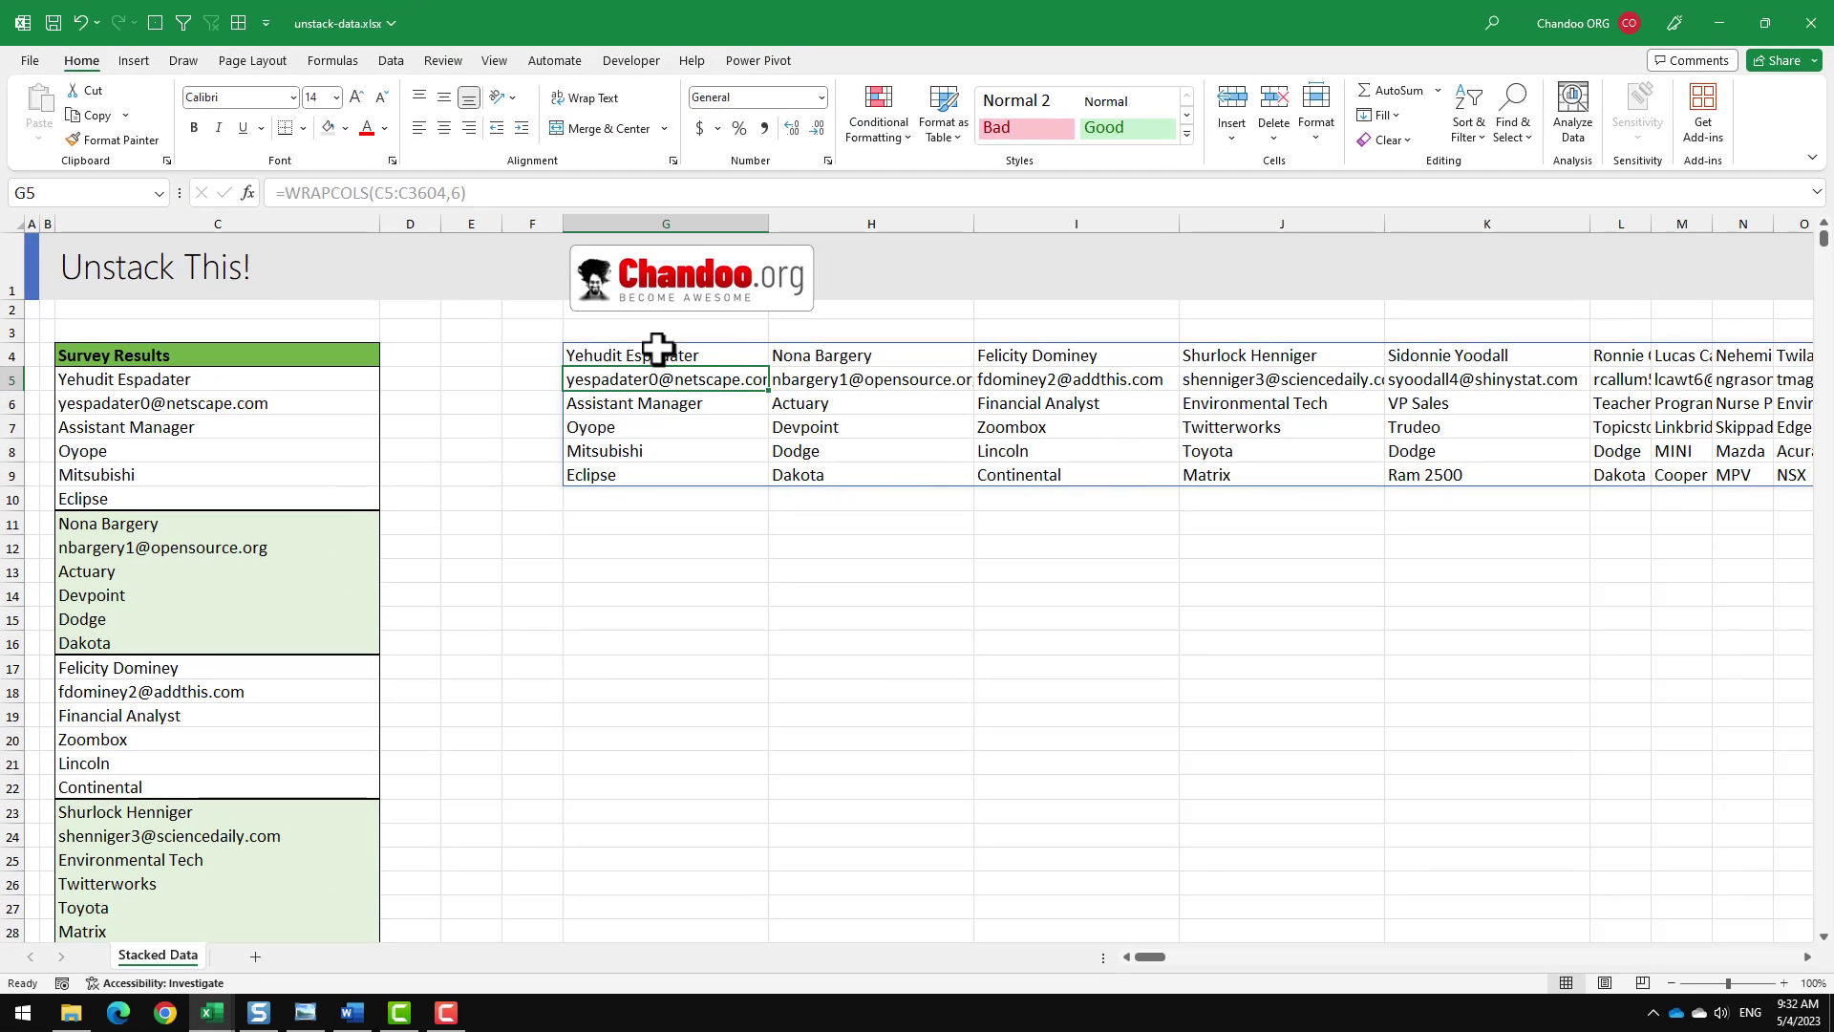
drag(657, 349, 1154, 480)
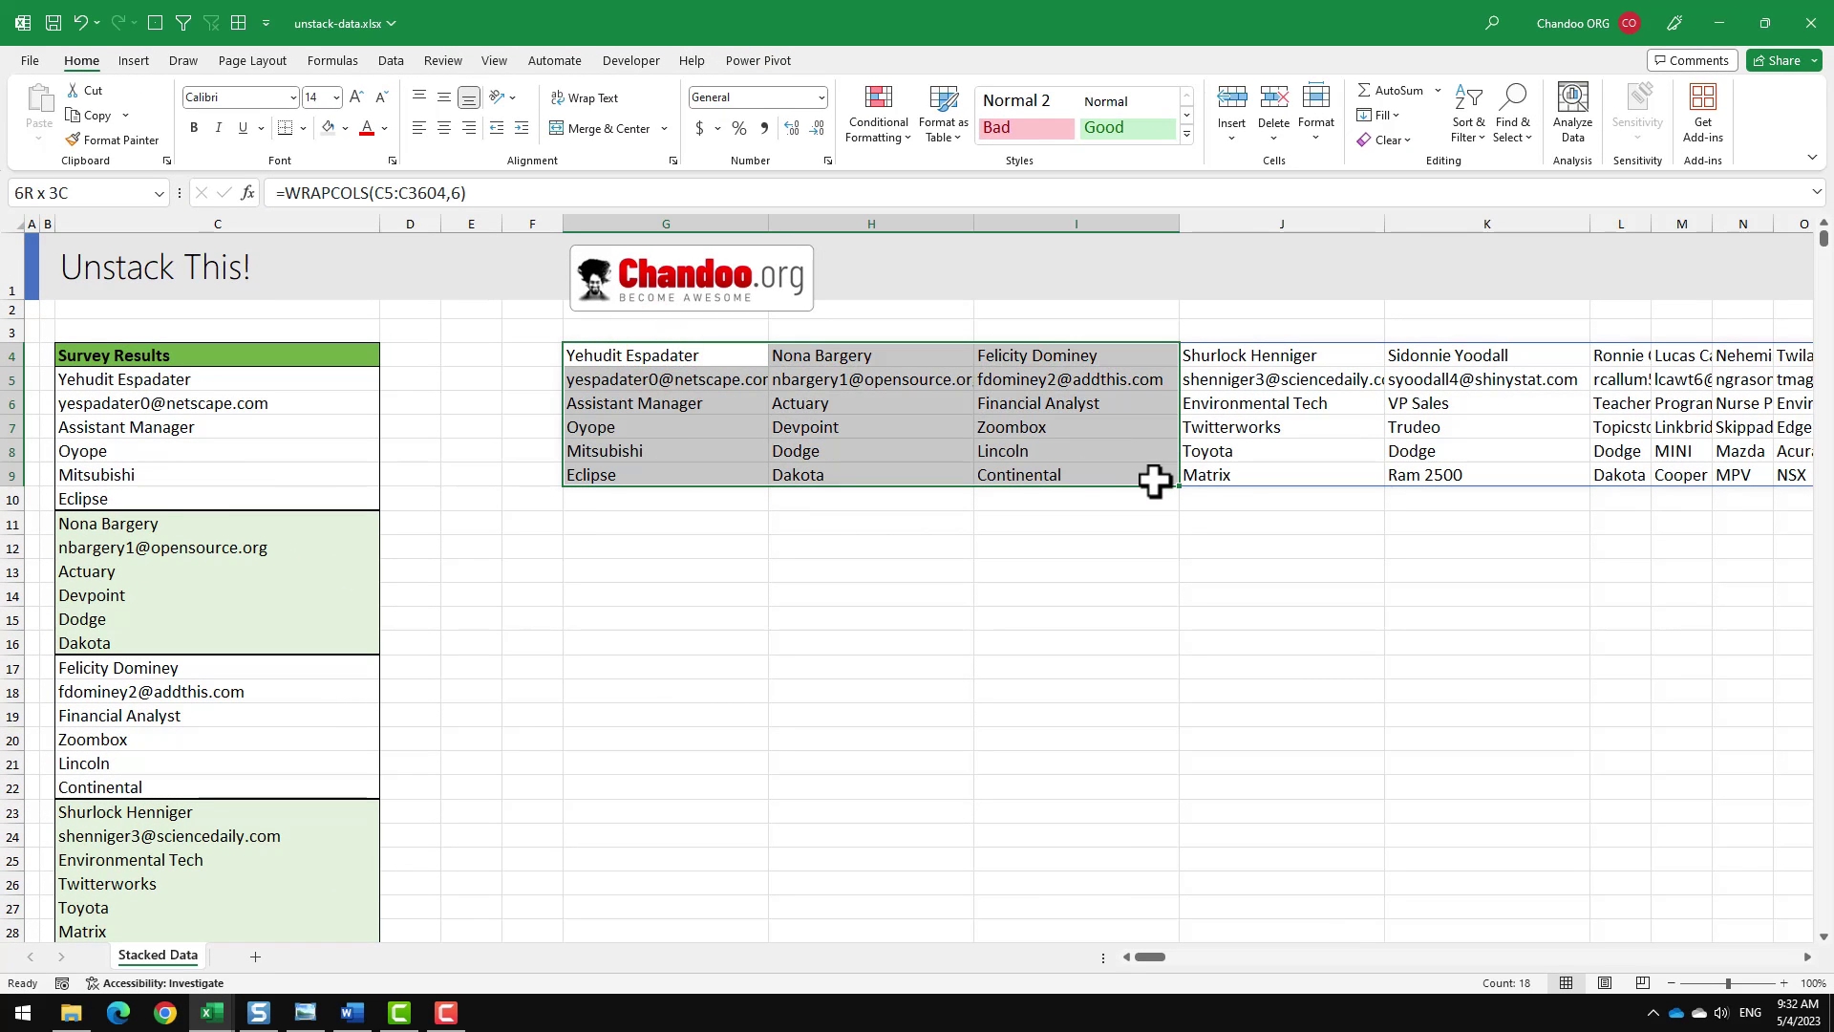
Edit G4 from WRAPCOLS to =WRAPROWS(C5:C3604,6) and check the six-column rows G to L.
click(742, 368)
double_click(737, 361)
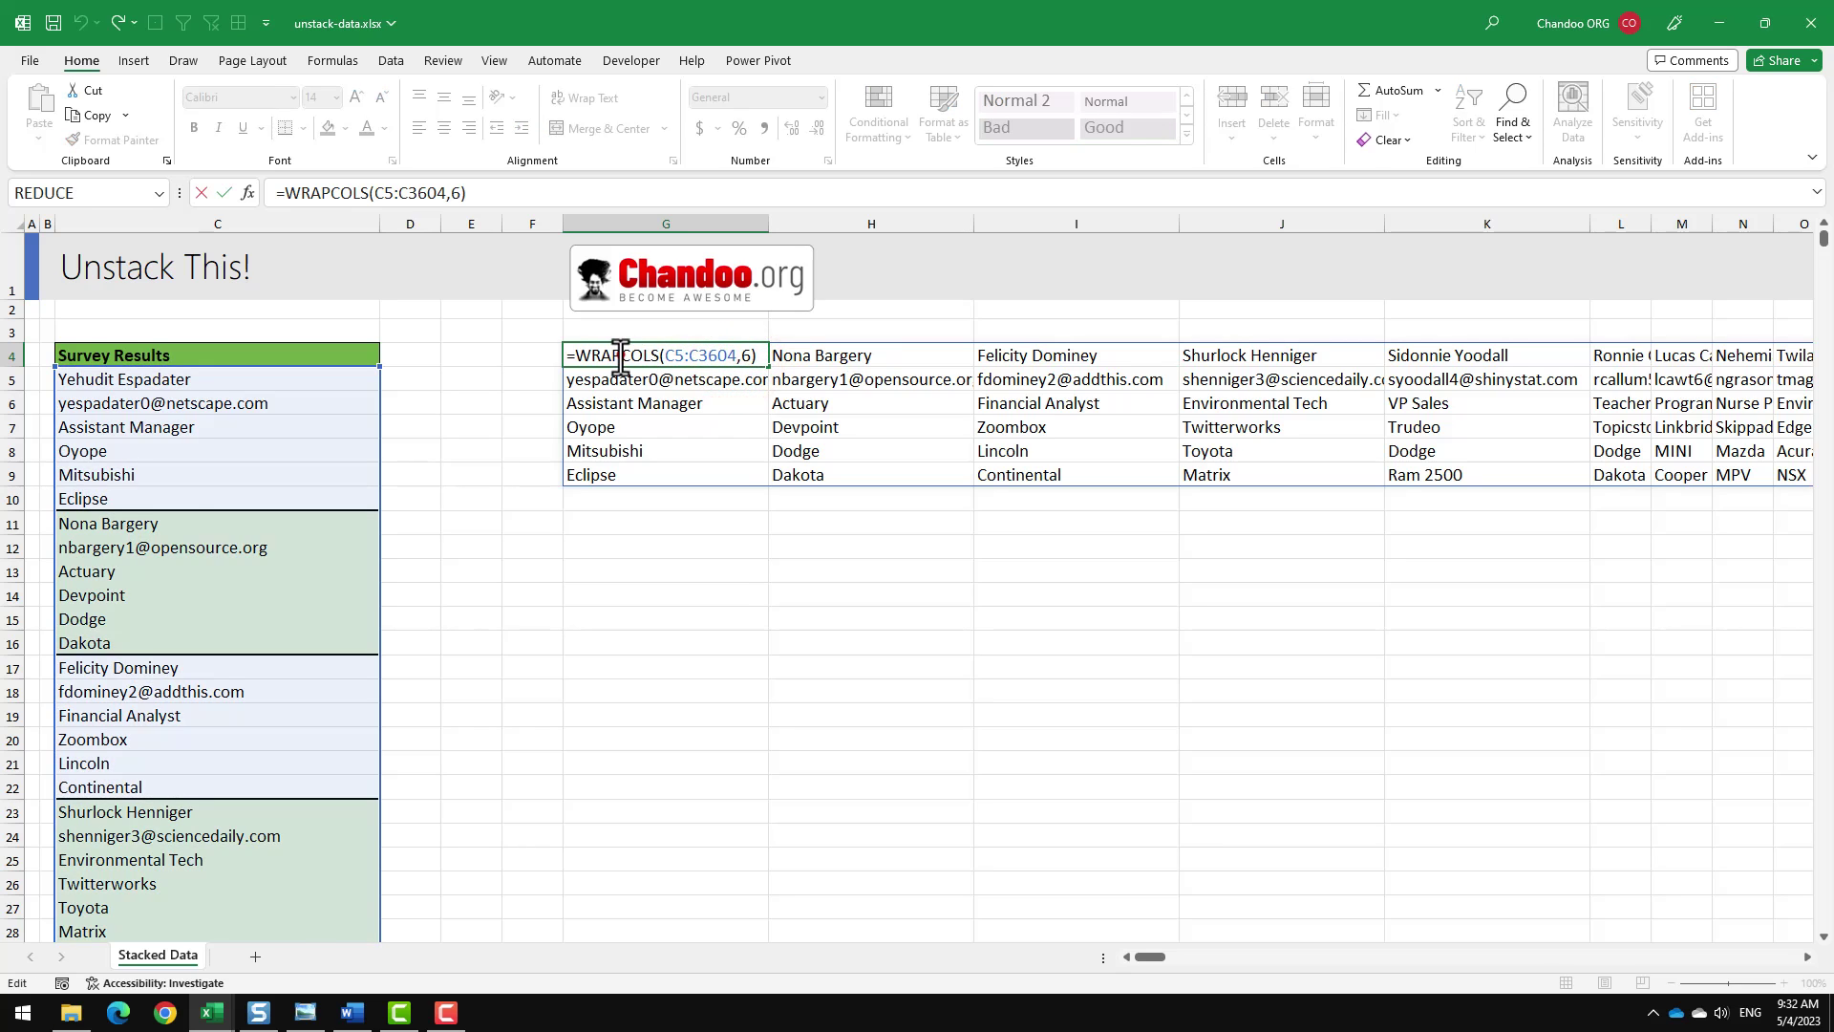
drag(621, 358, 659, 357)
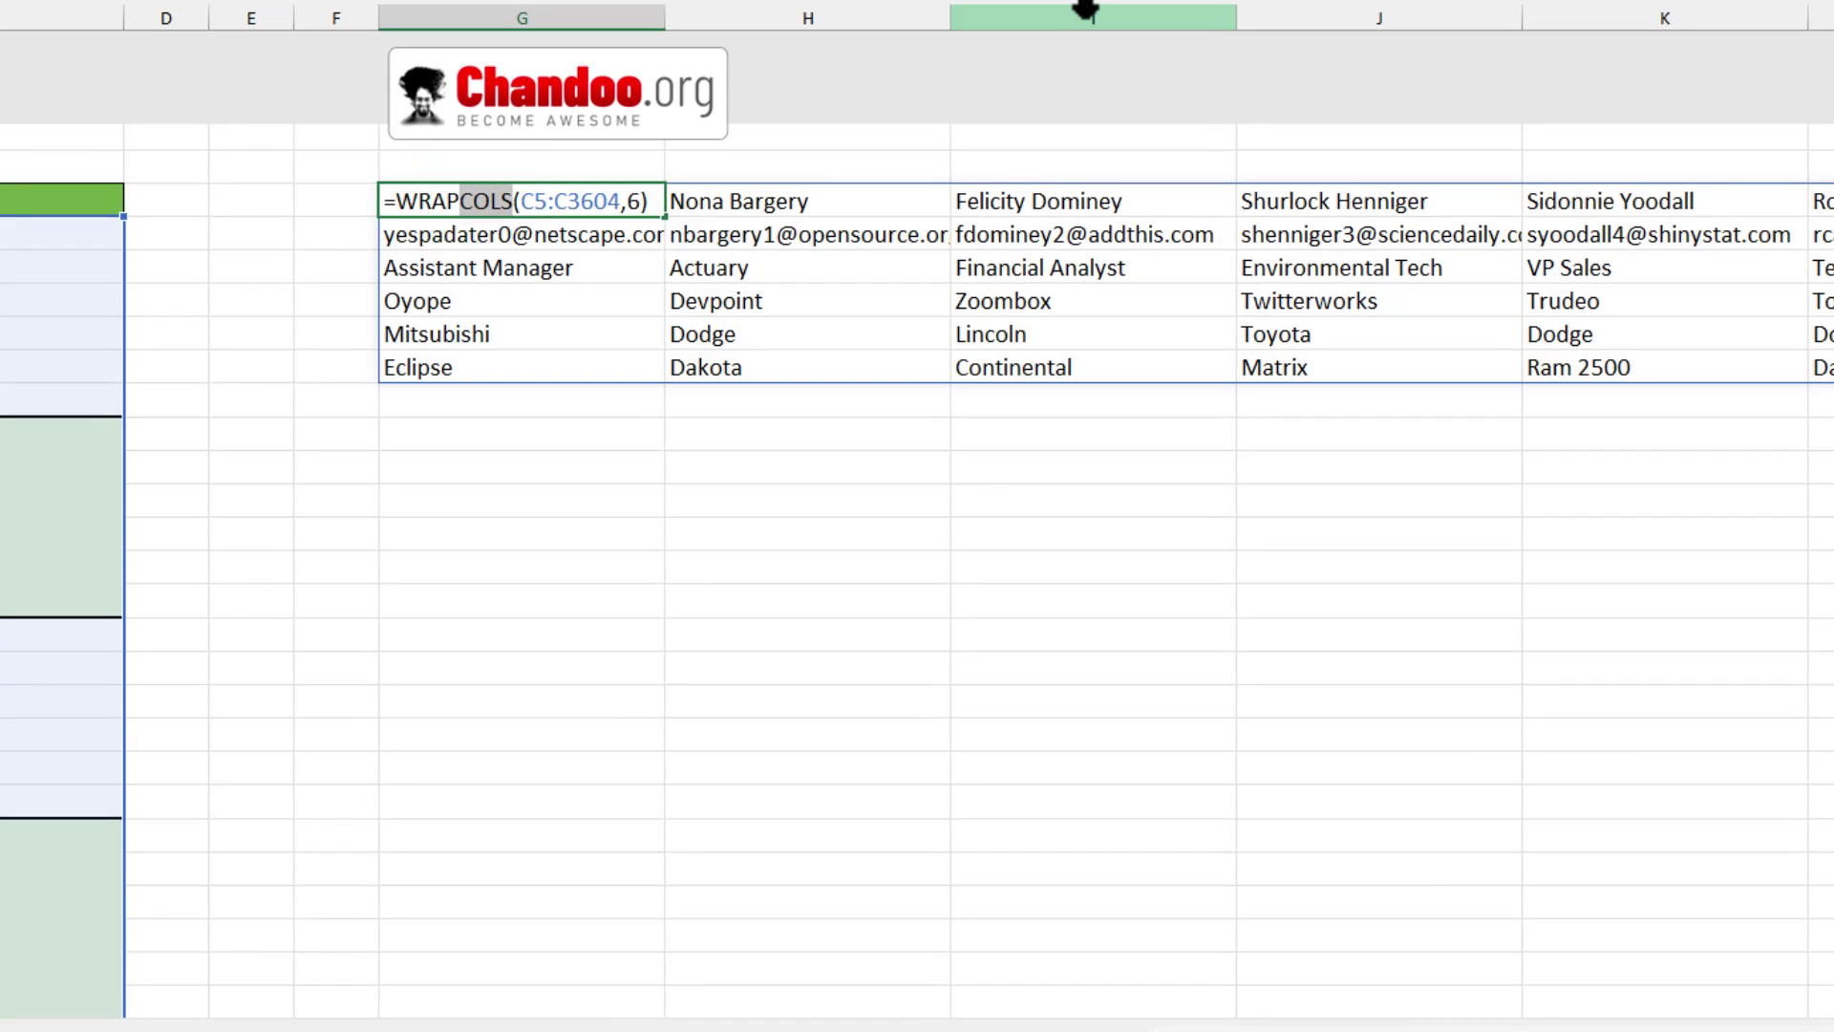
text(rows)
key(Return)
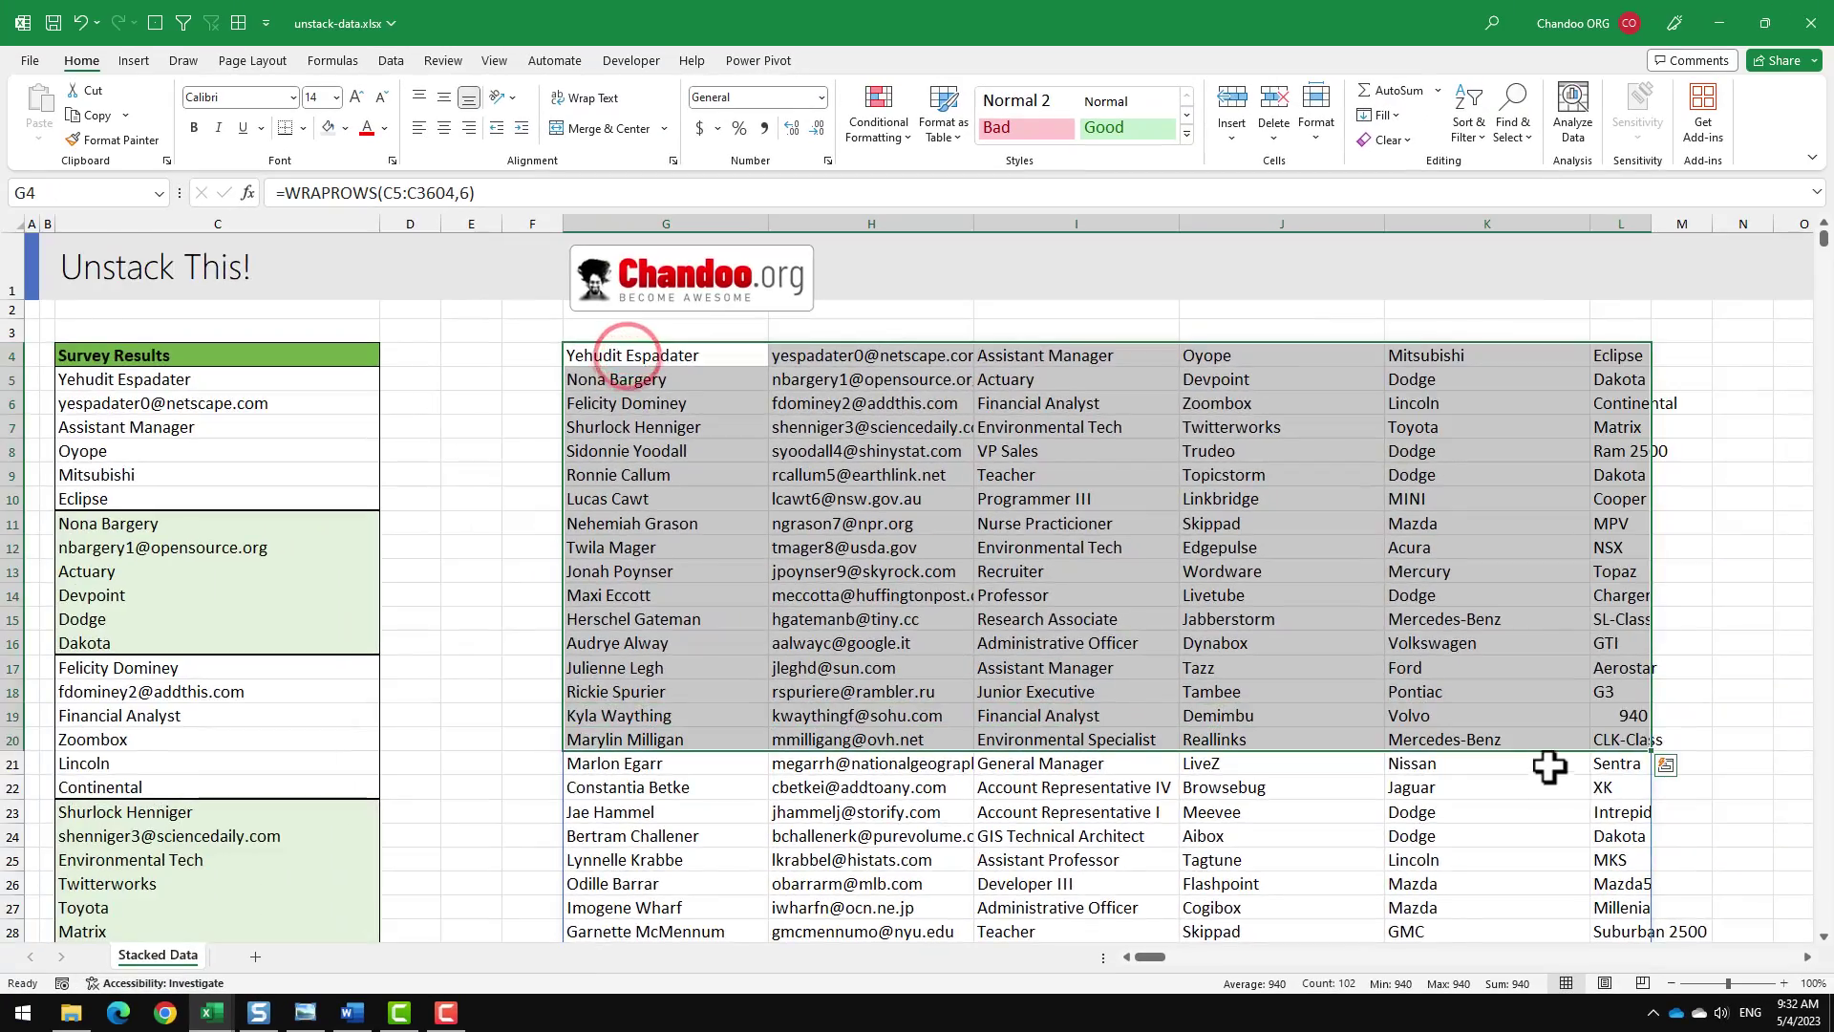
scroll(1529, 769, down, 11)
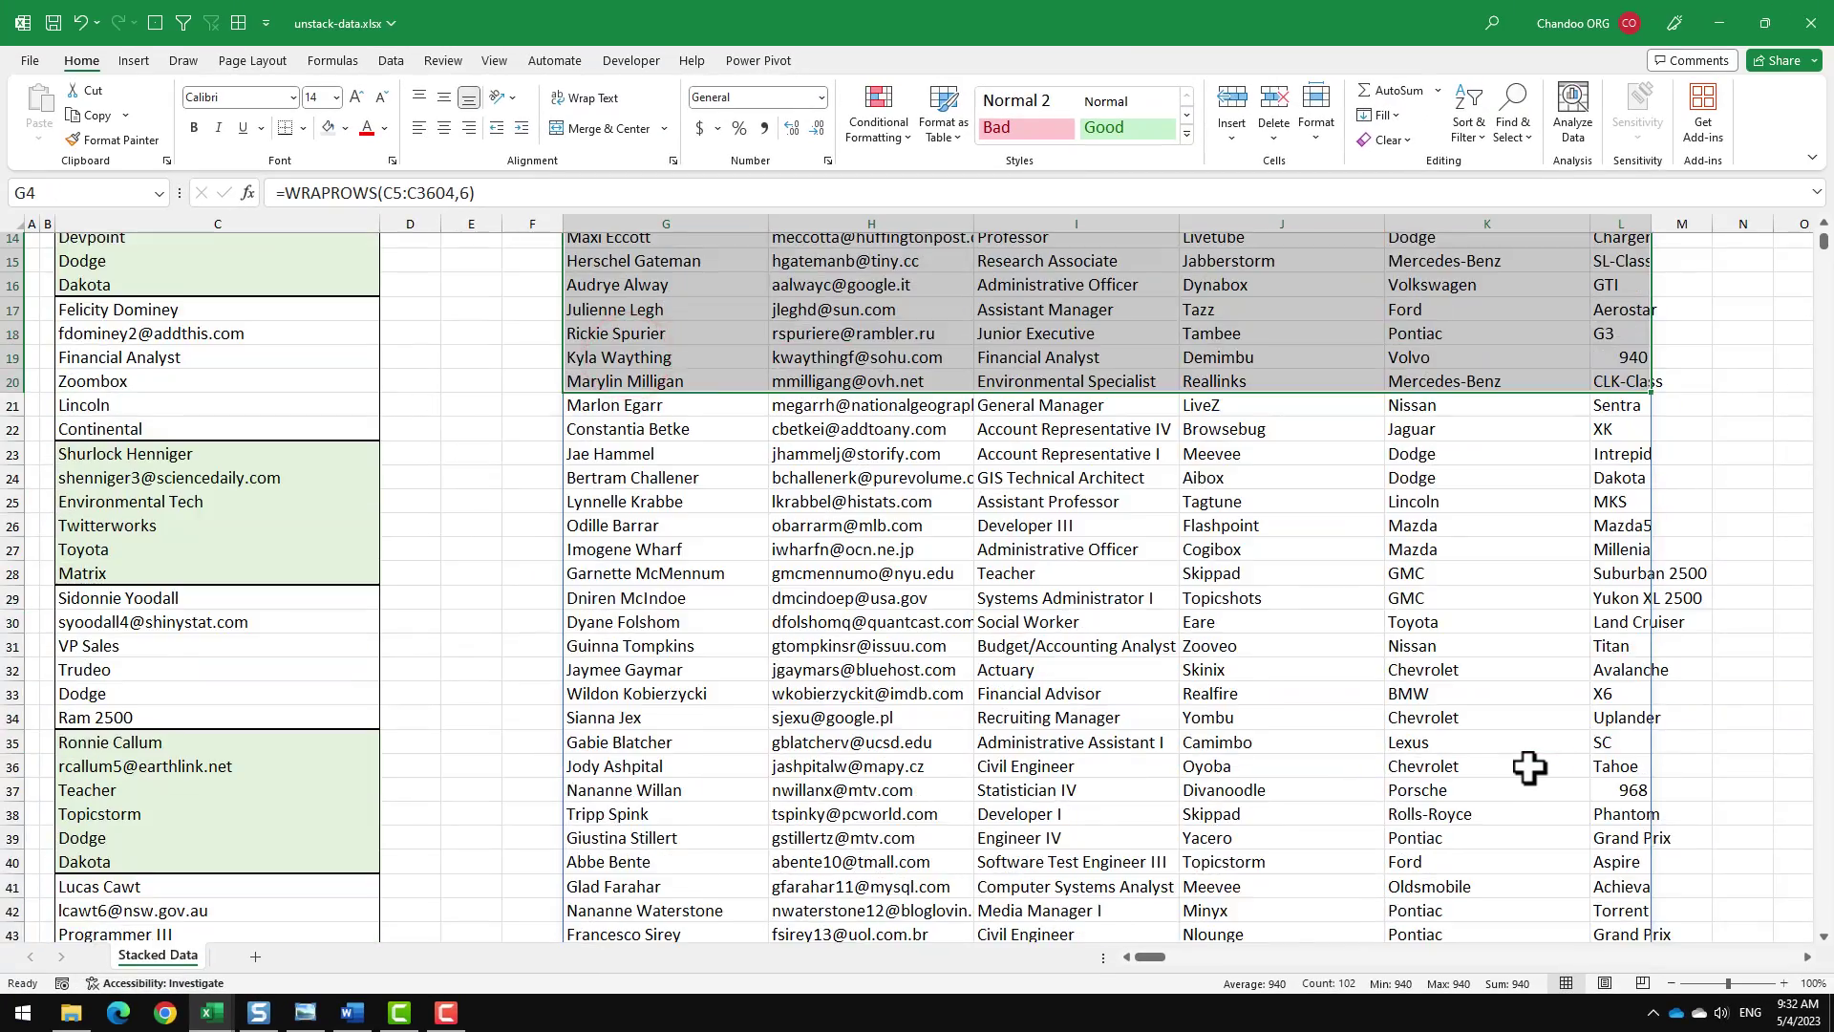
scroll(1528, 769, up, 11)
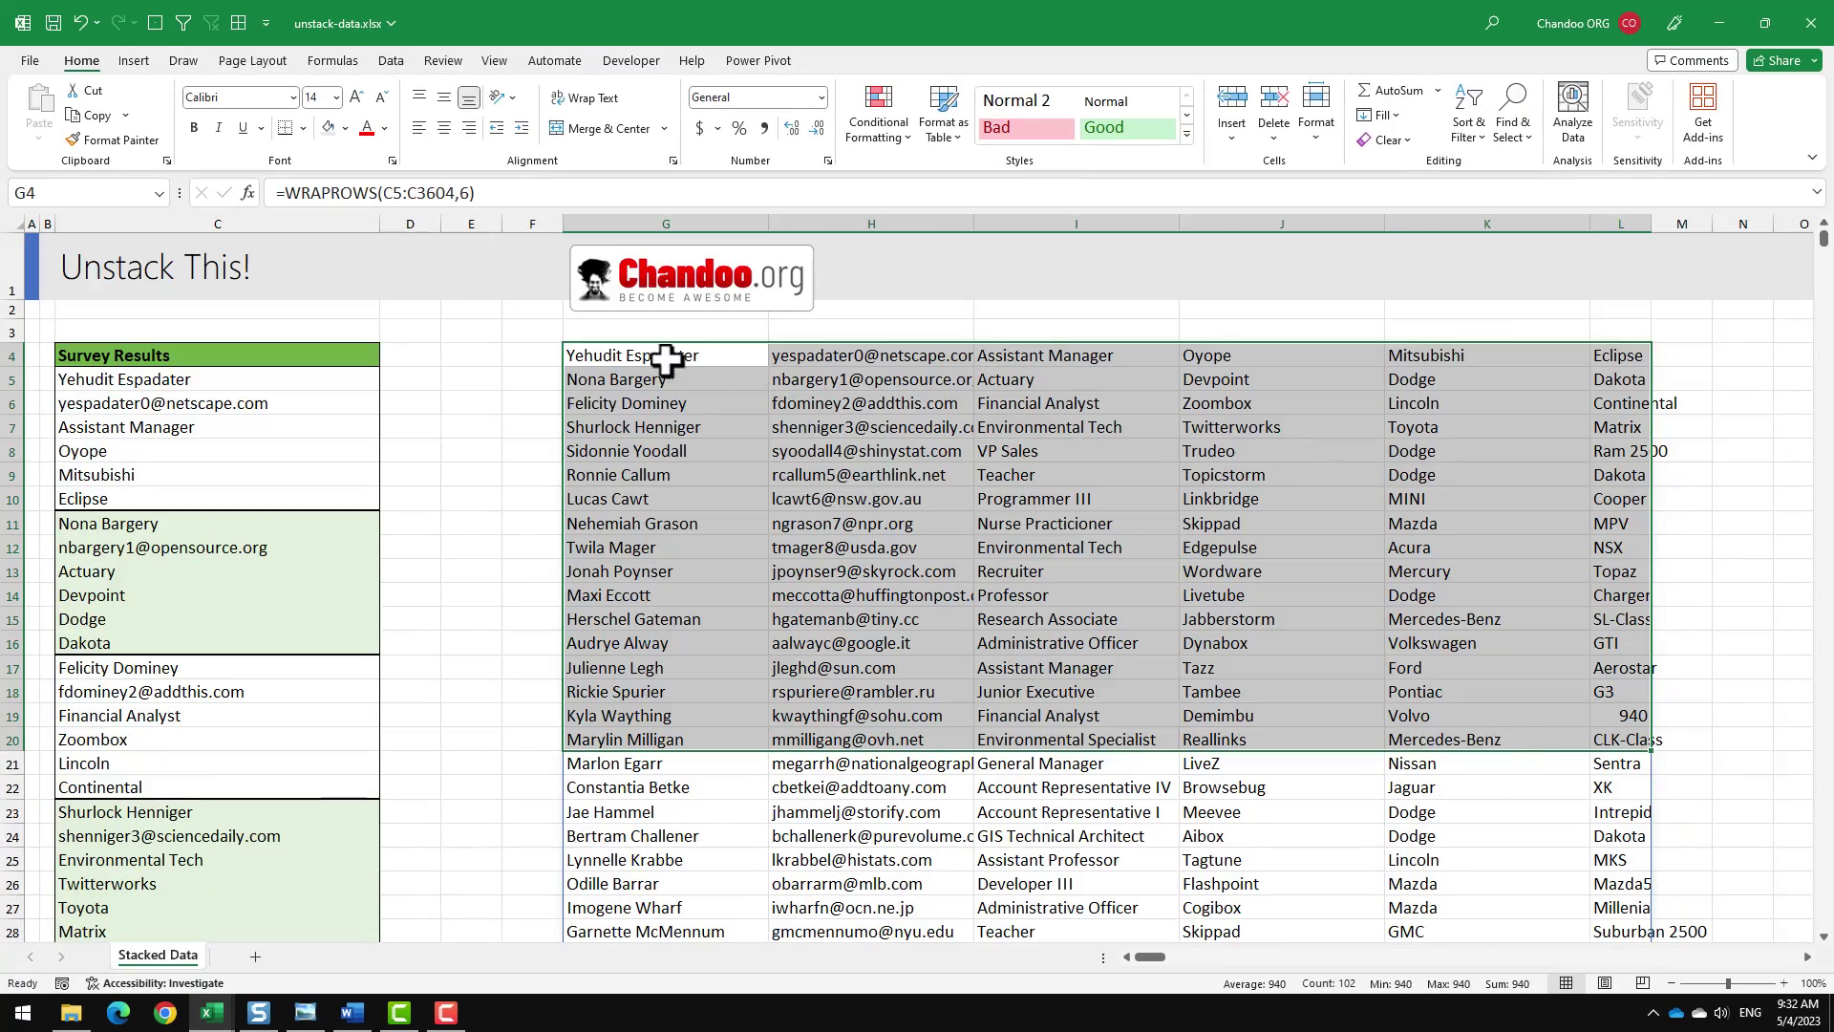
click(642, 356)
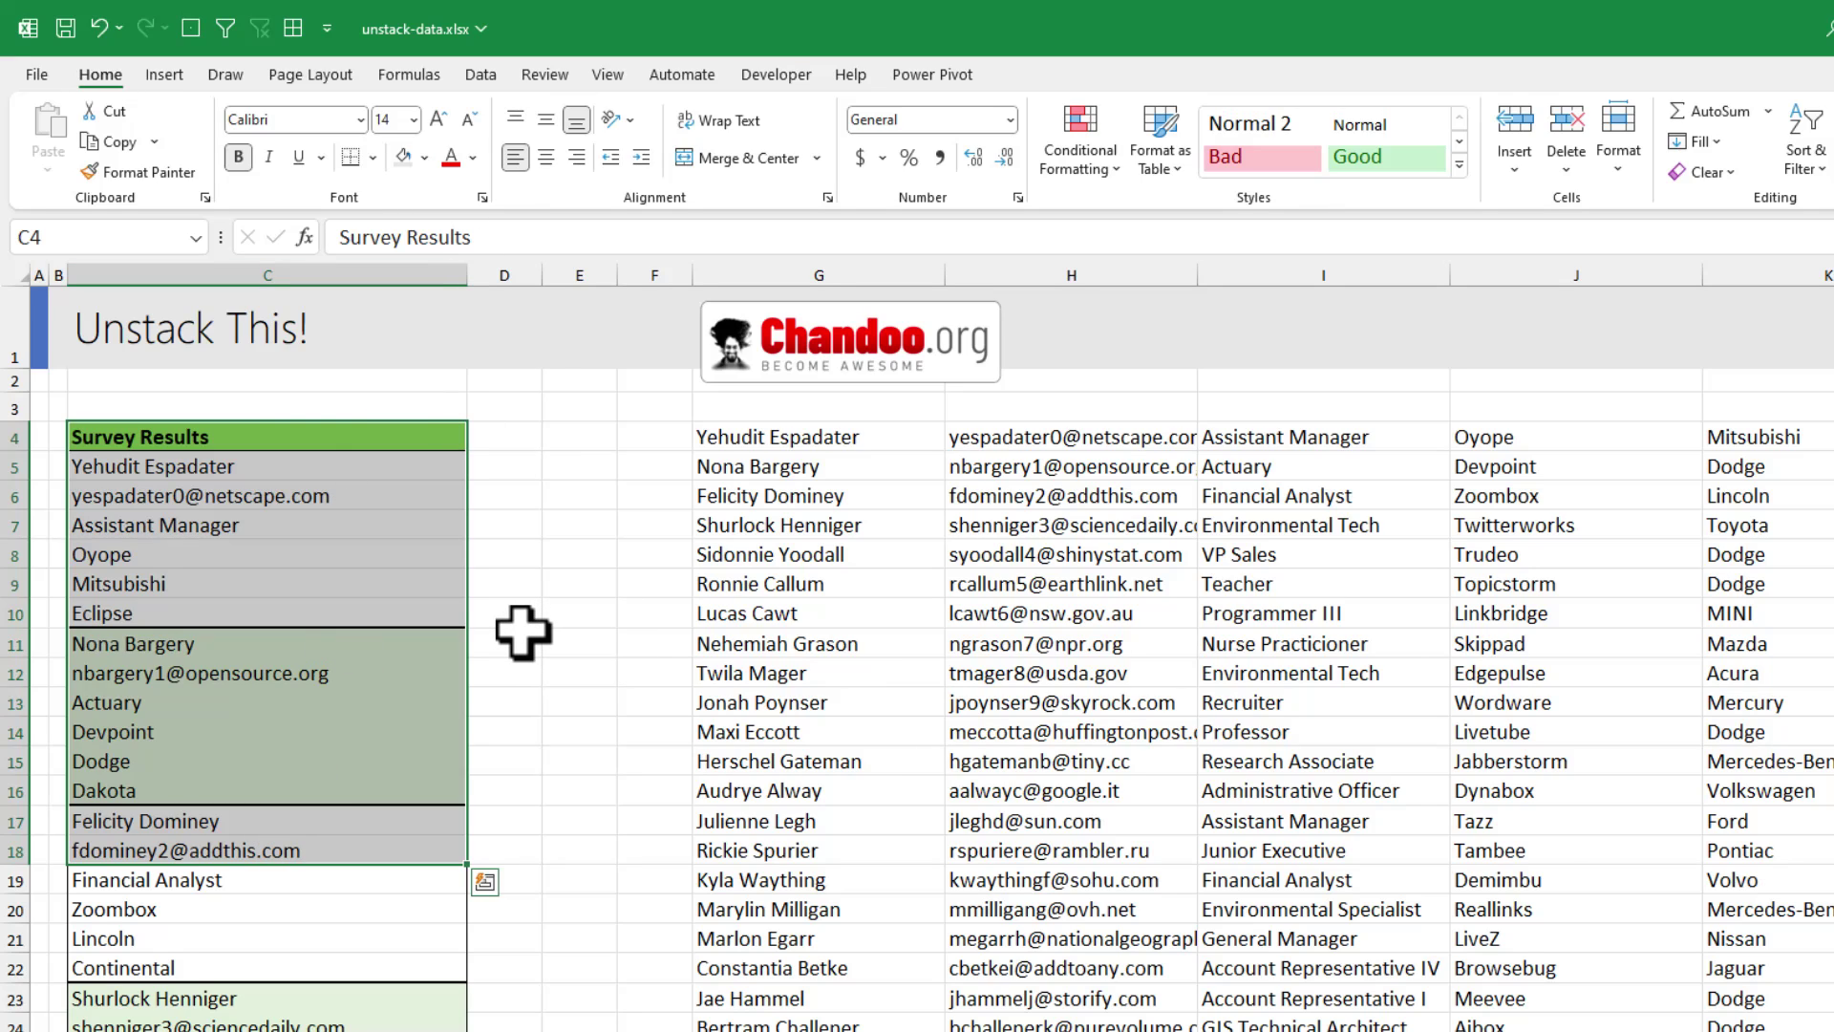
click(325, 427)
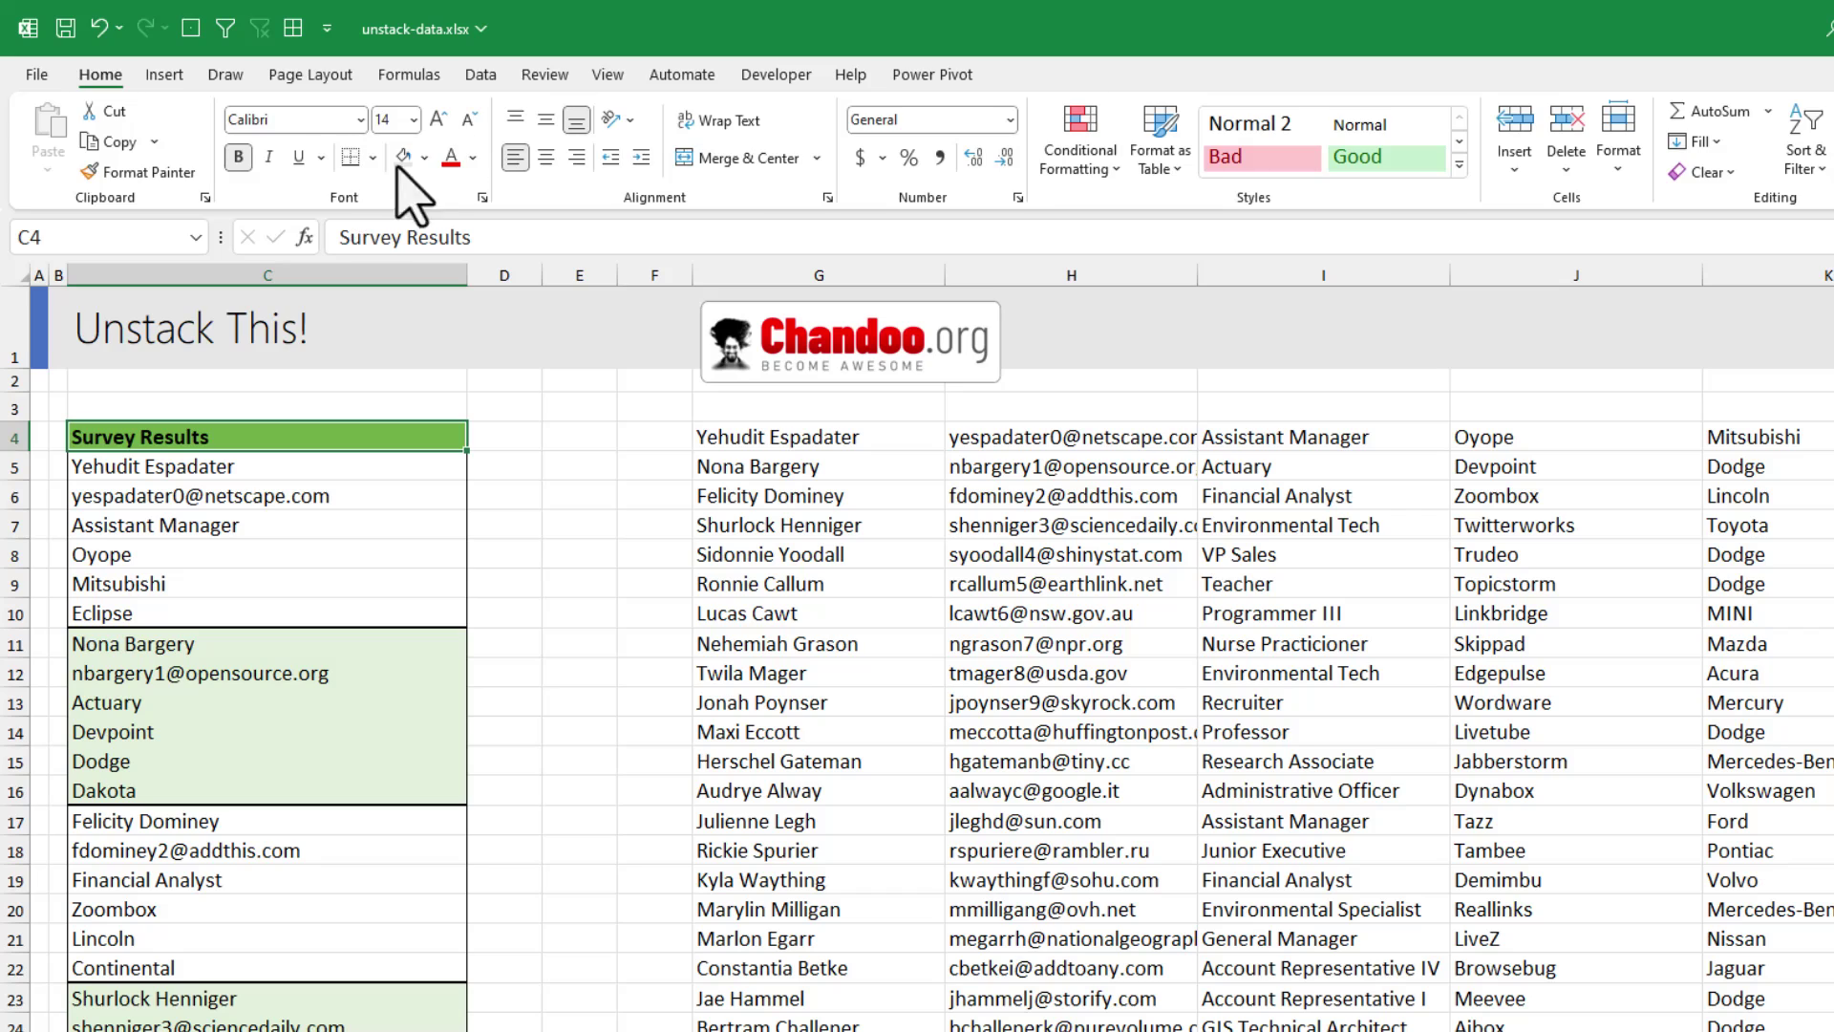
Import stacked-data.txt using the Data tab's From Text/CSV command.
click(482, 76)
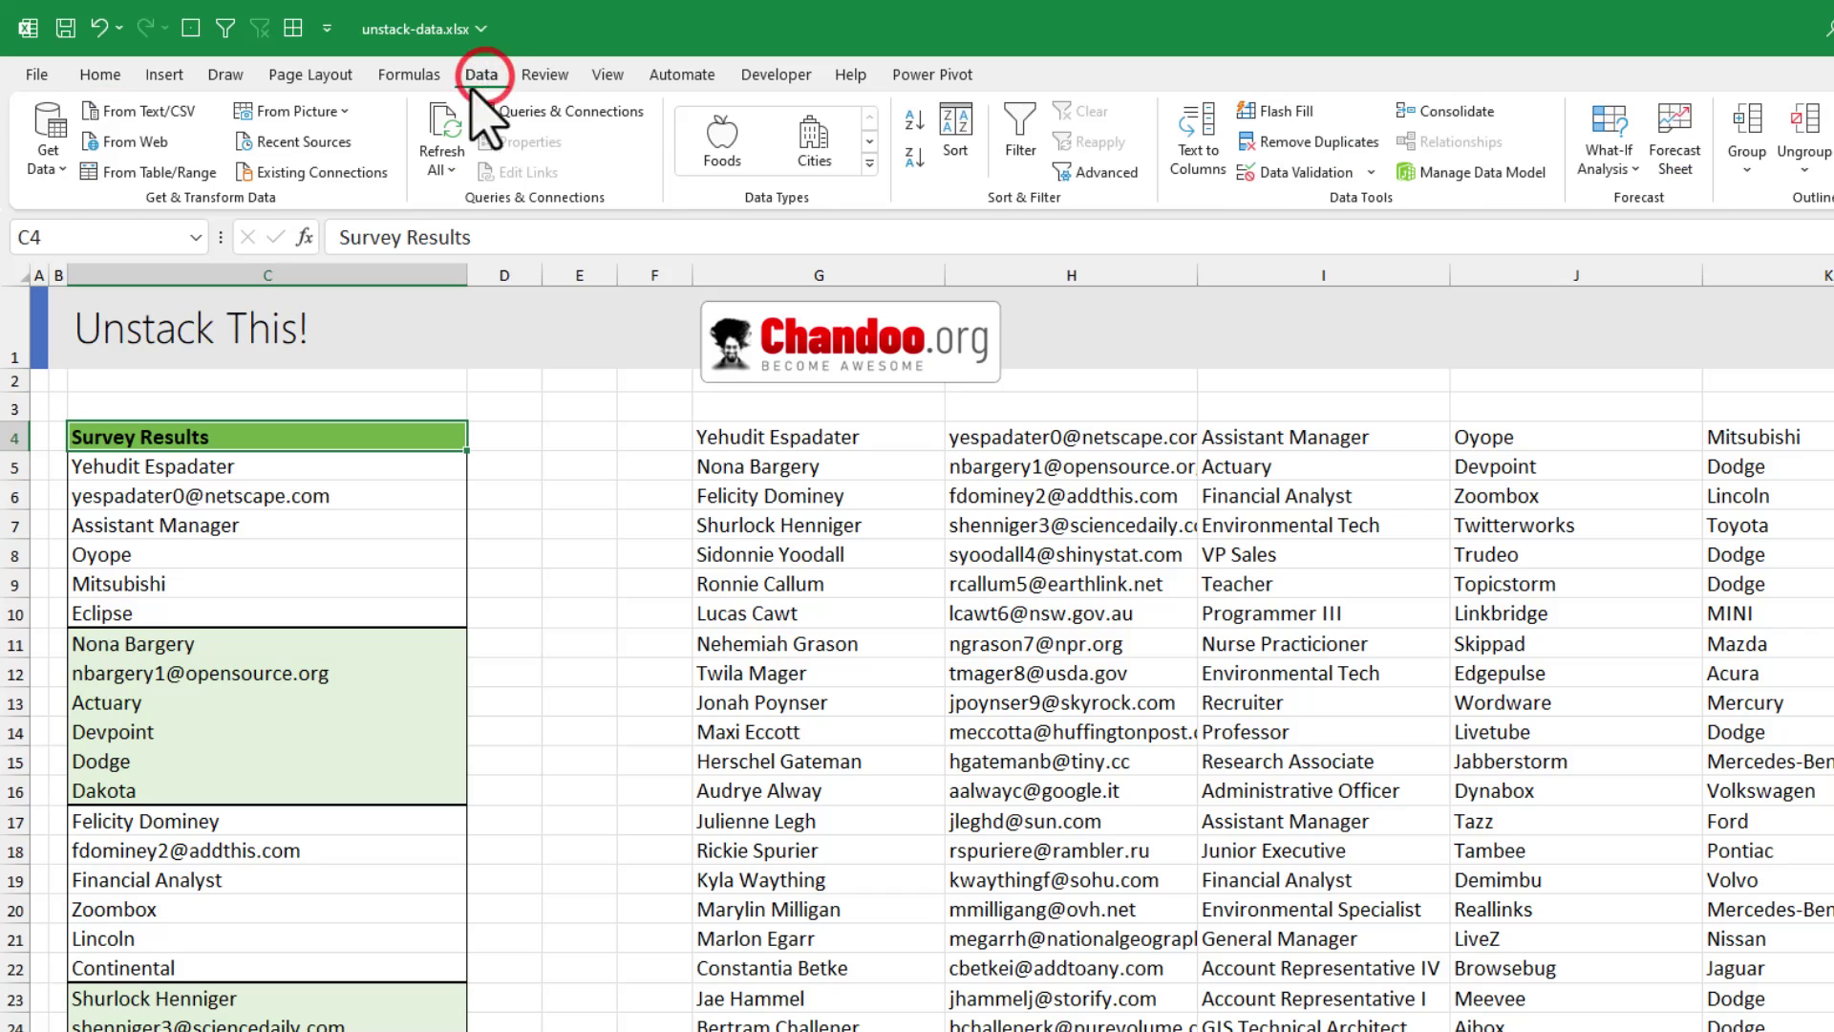
click(129, 112)
click(669, 351)
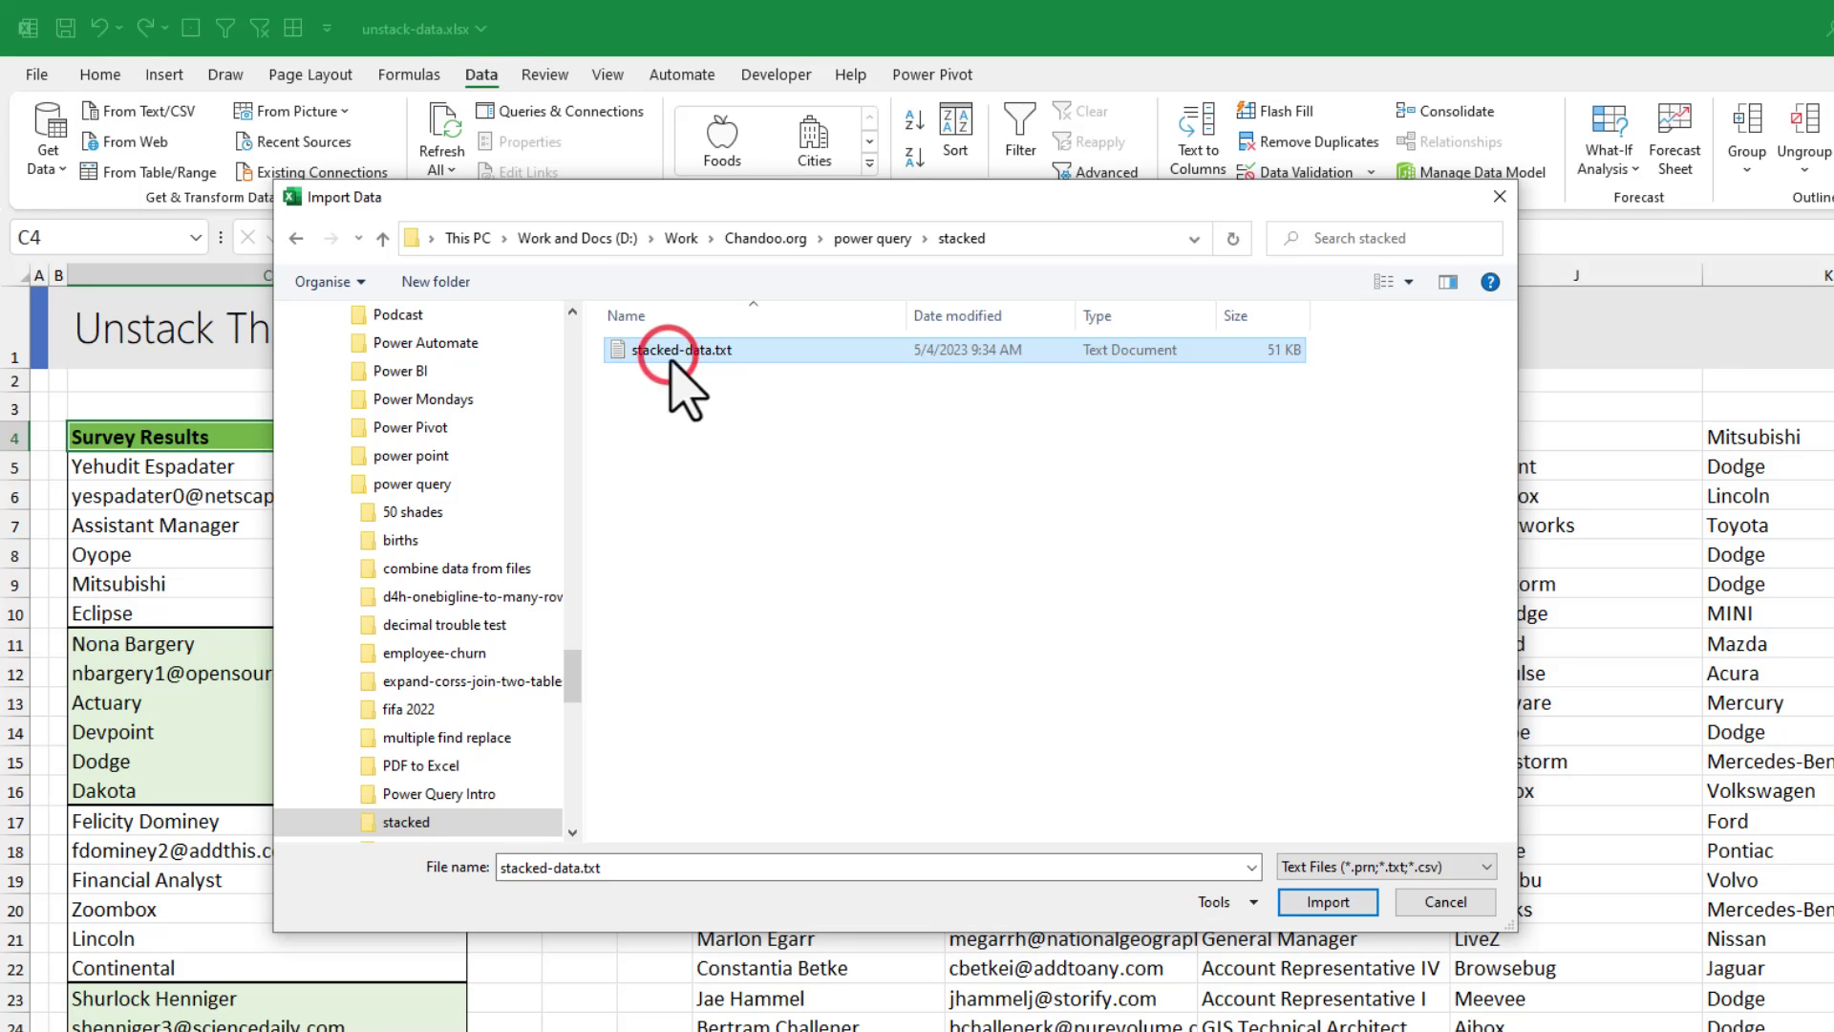
click(1327, 902)
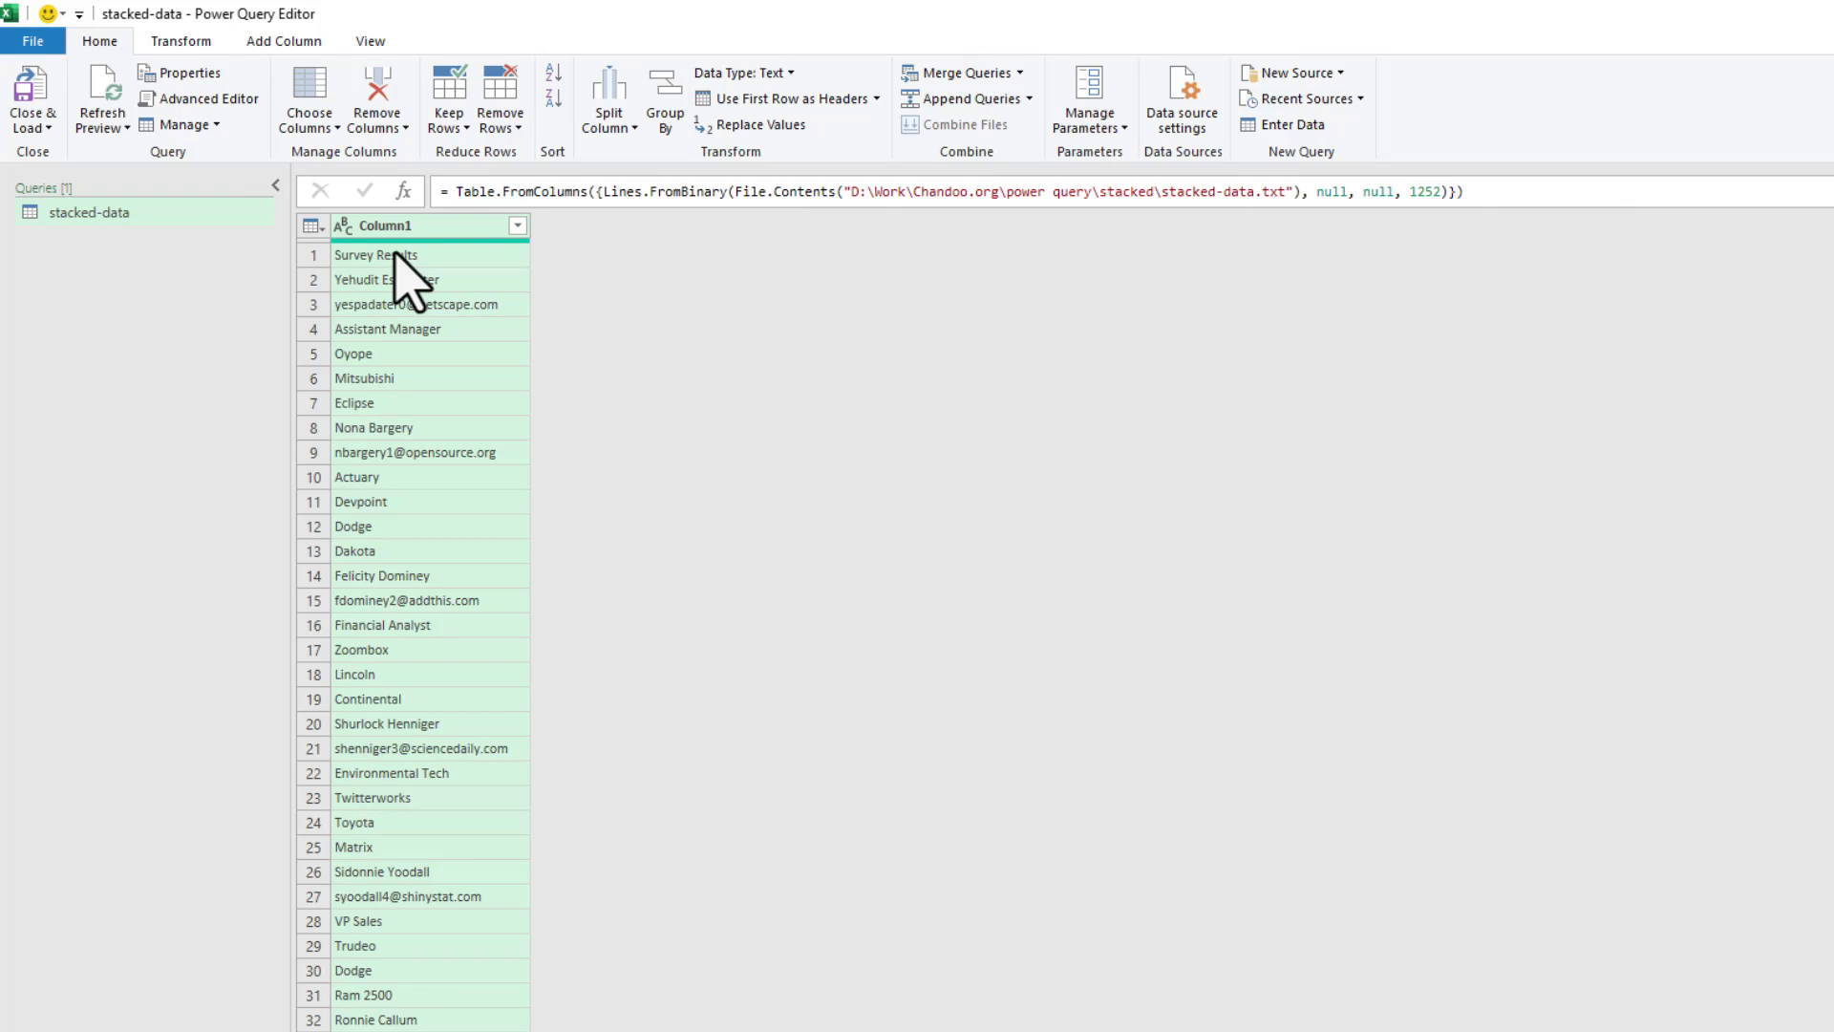
Promote the first row so Survey Results is the header, then convert that column to a list.
click(395, 253)
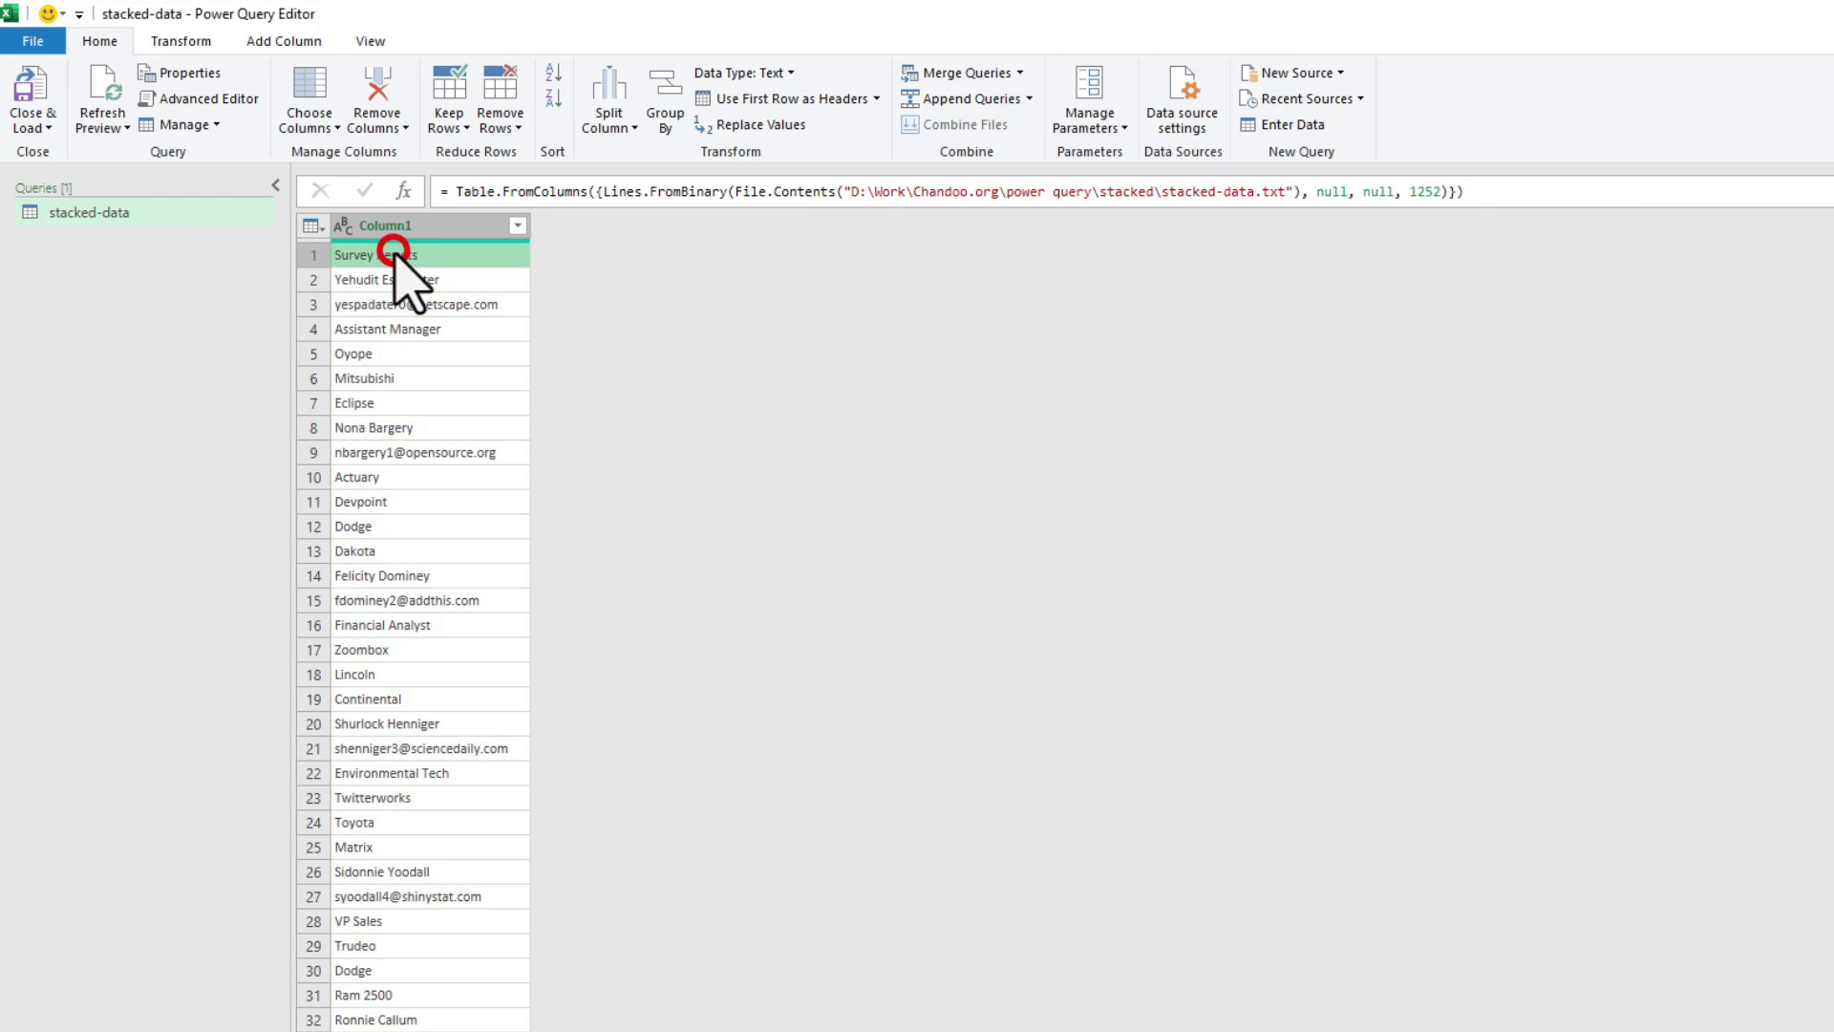
click(727, 98)
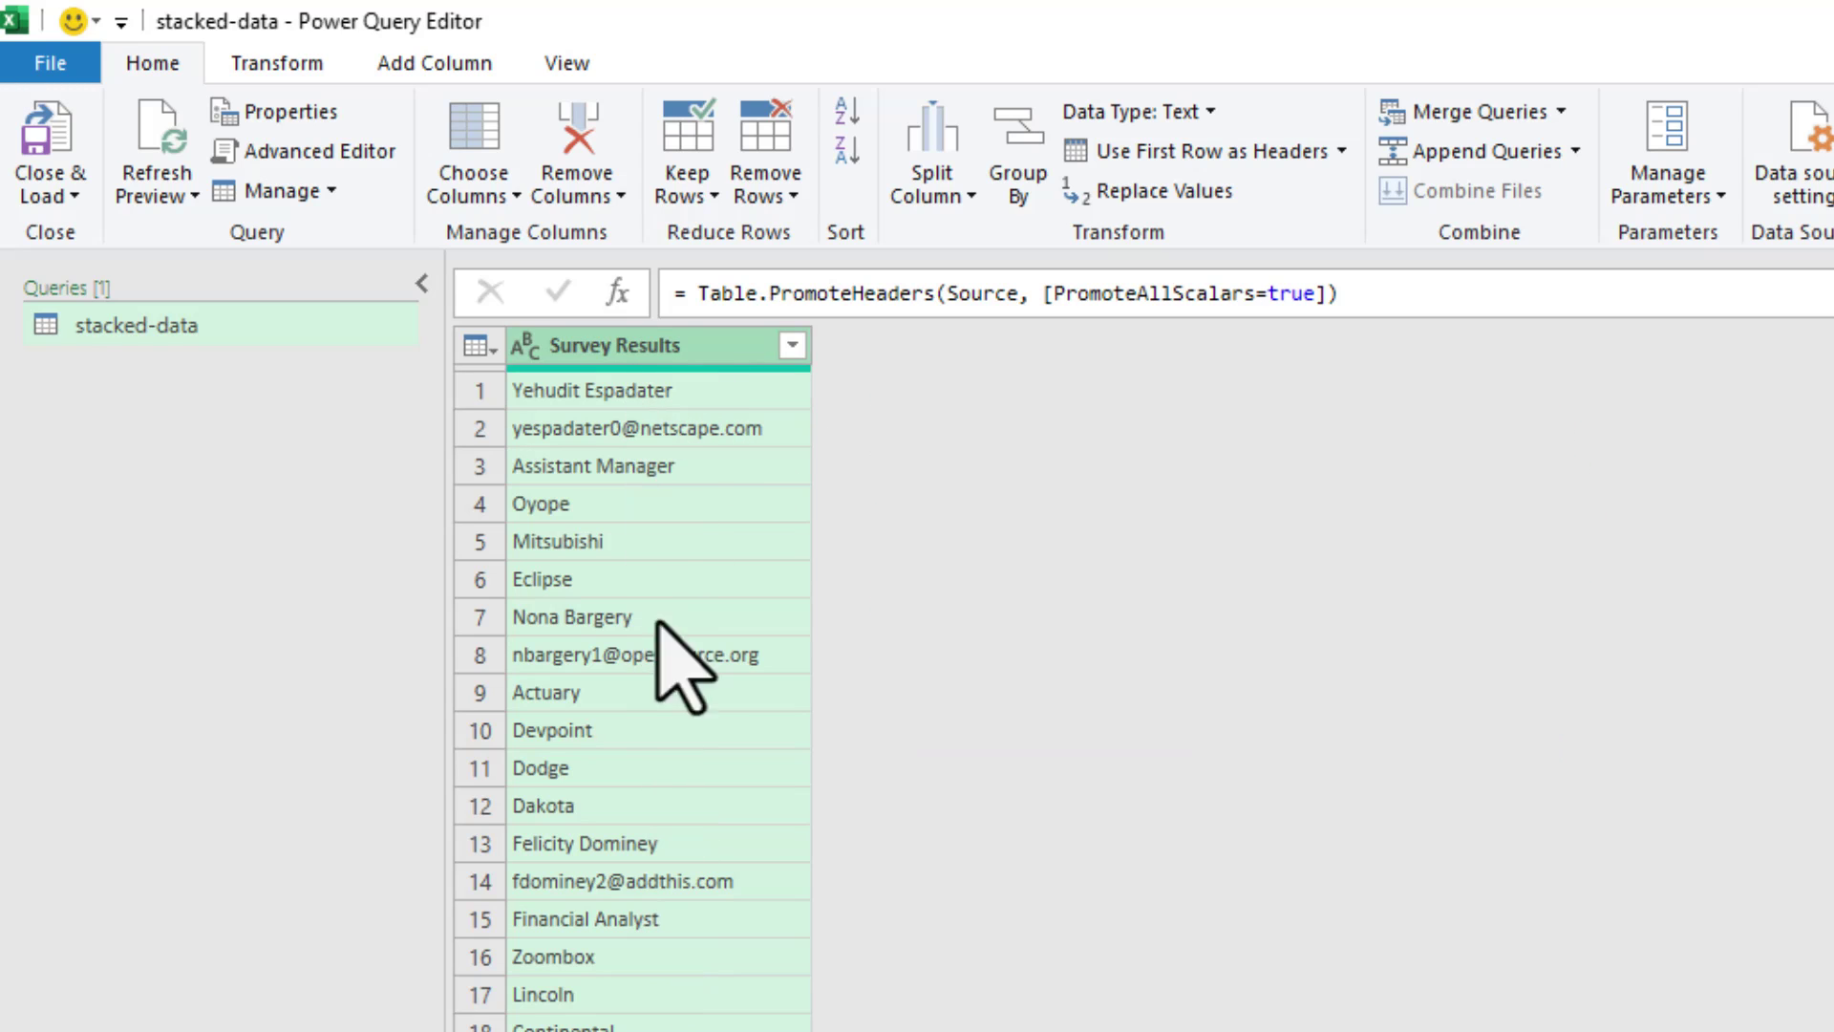
click(277, 63)
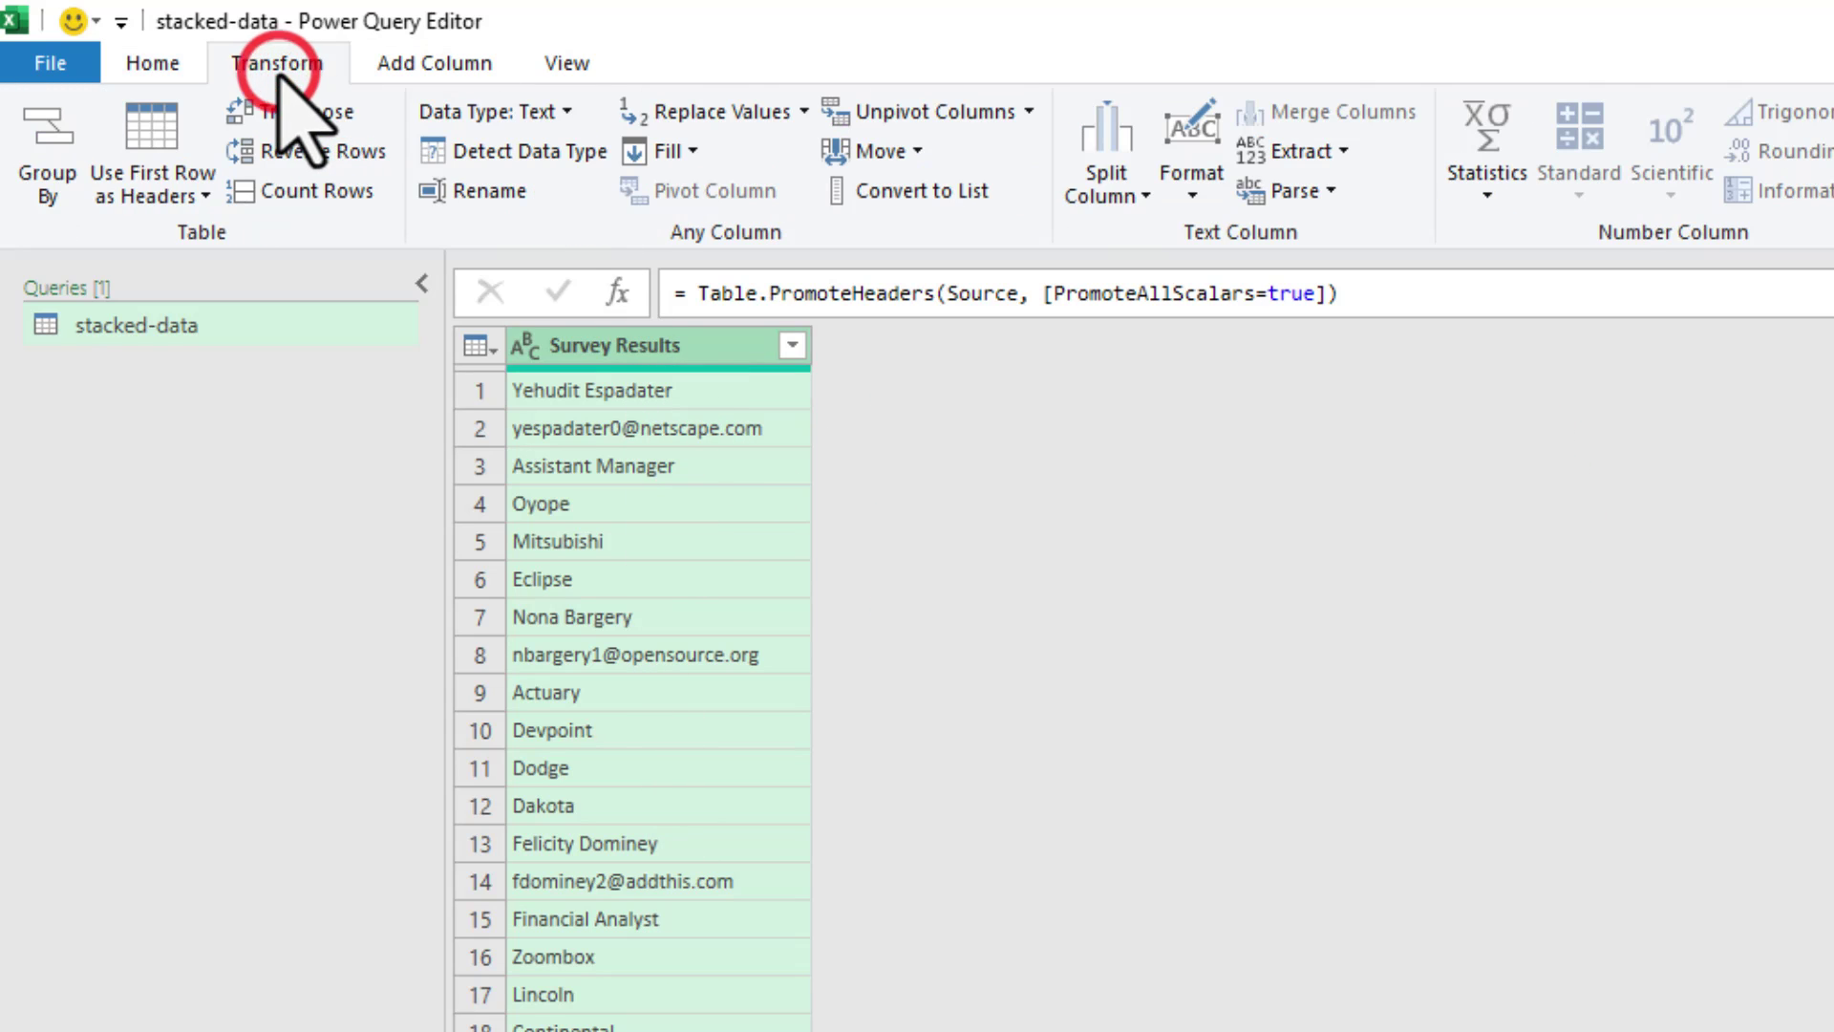
click(914, 194)
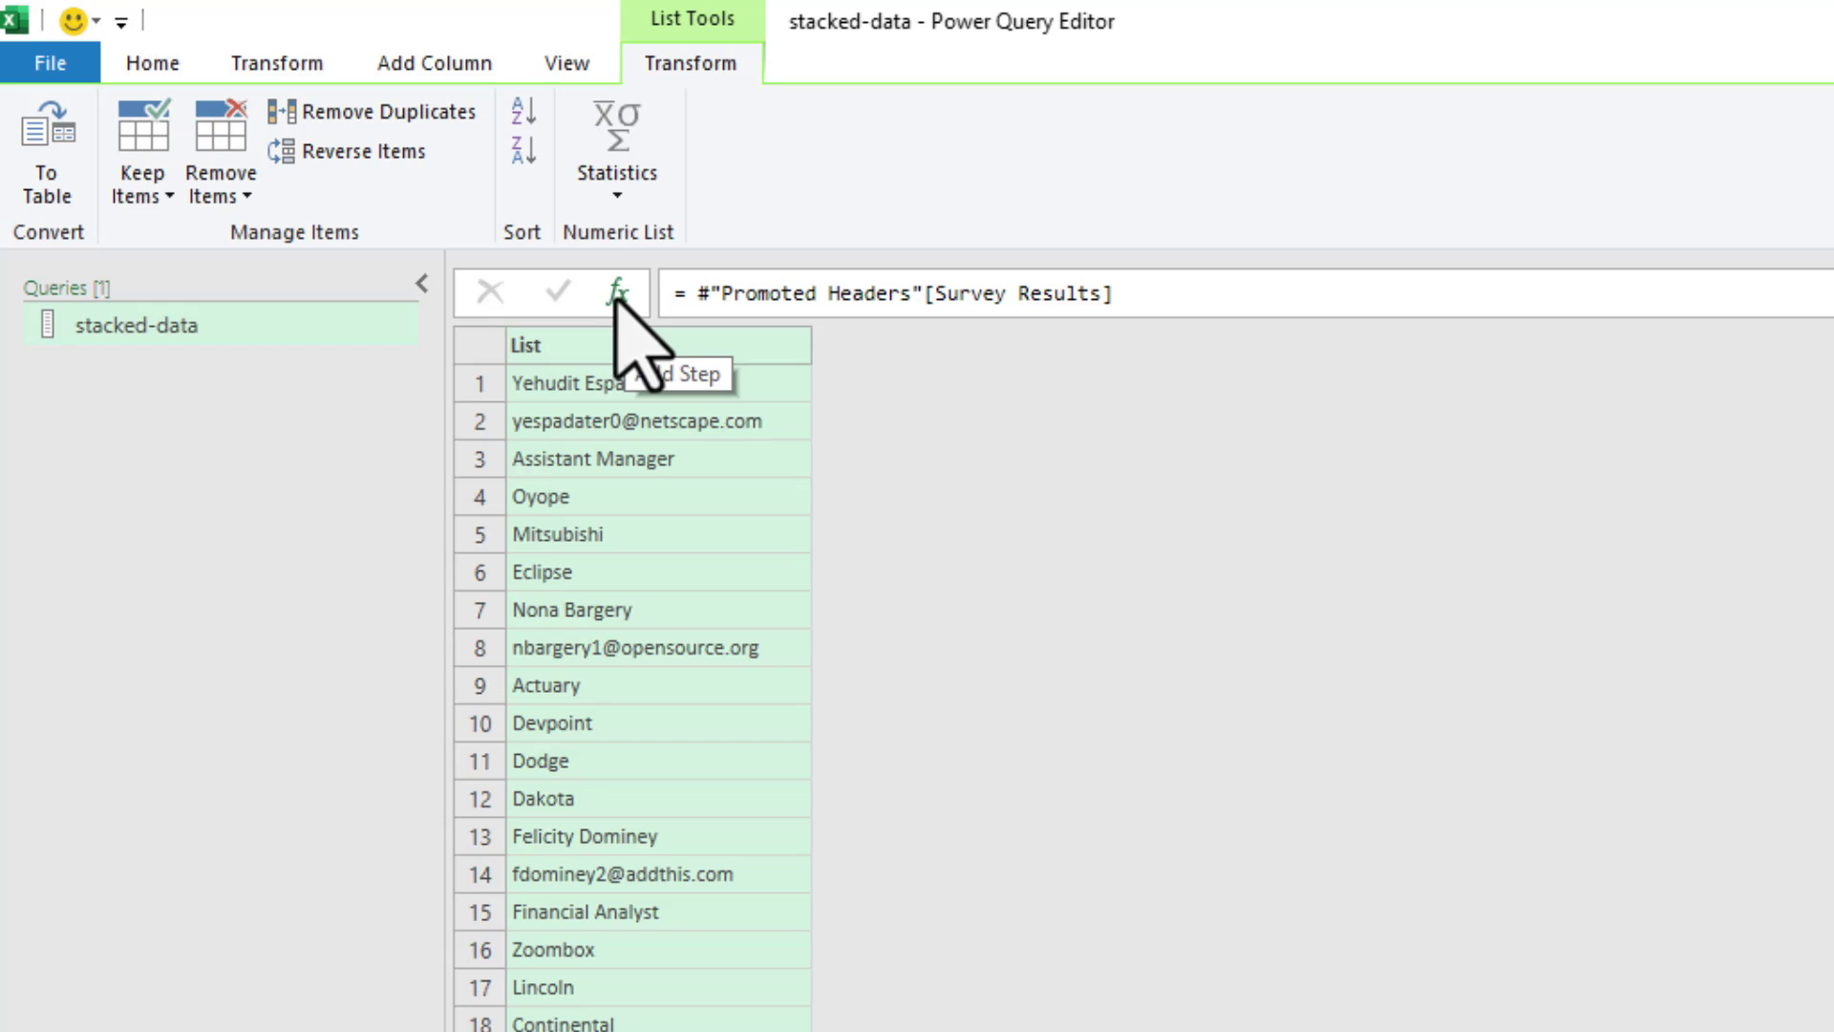
click(617, 294)
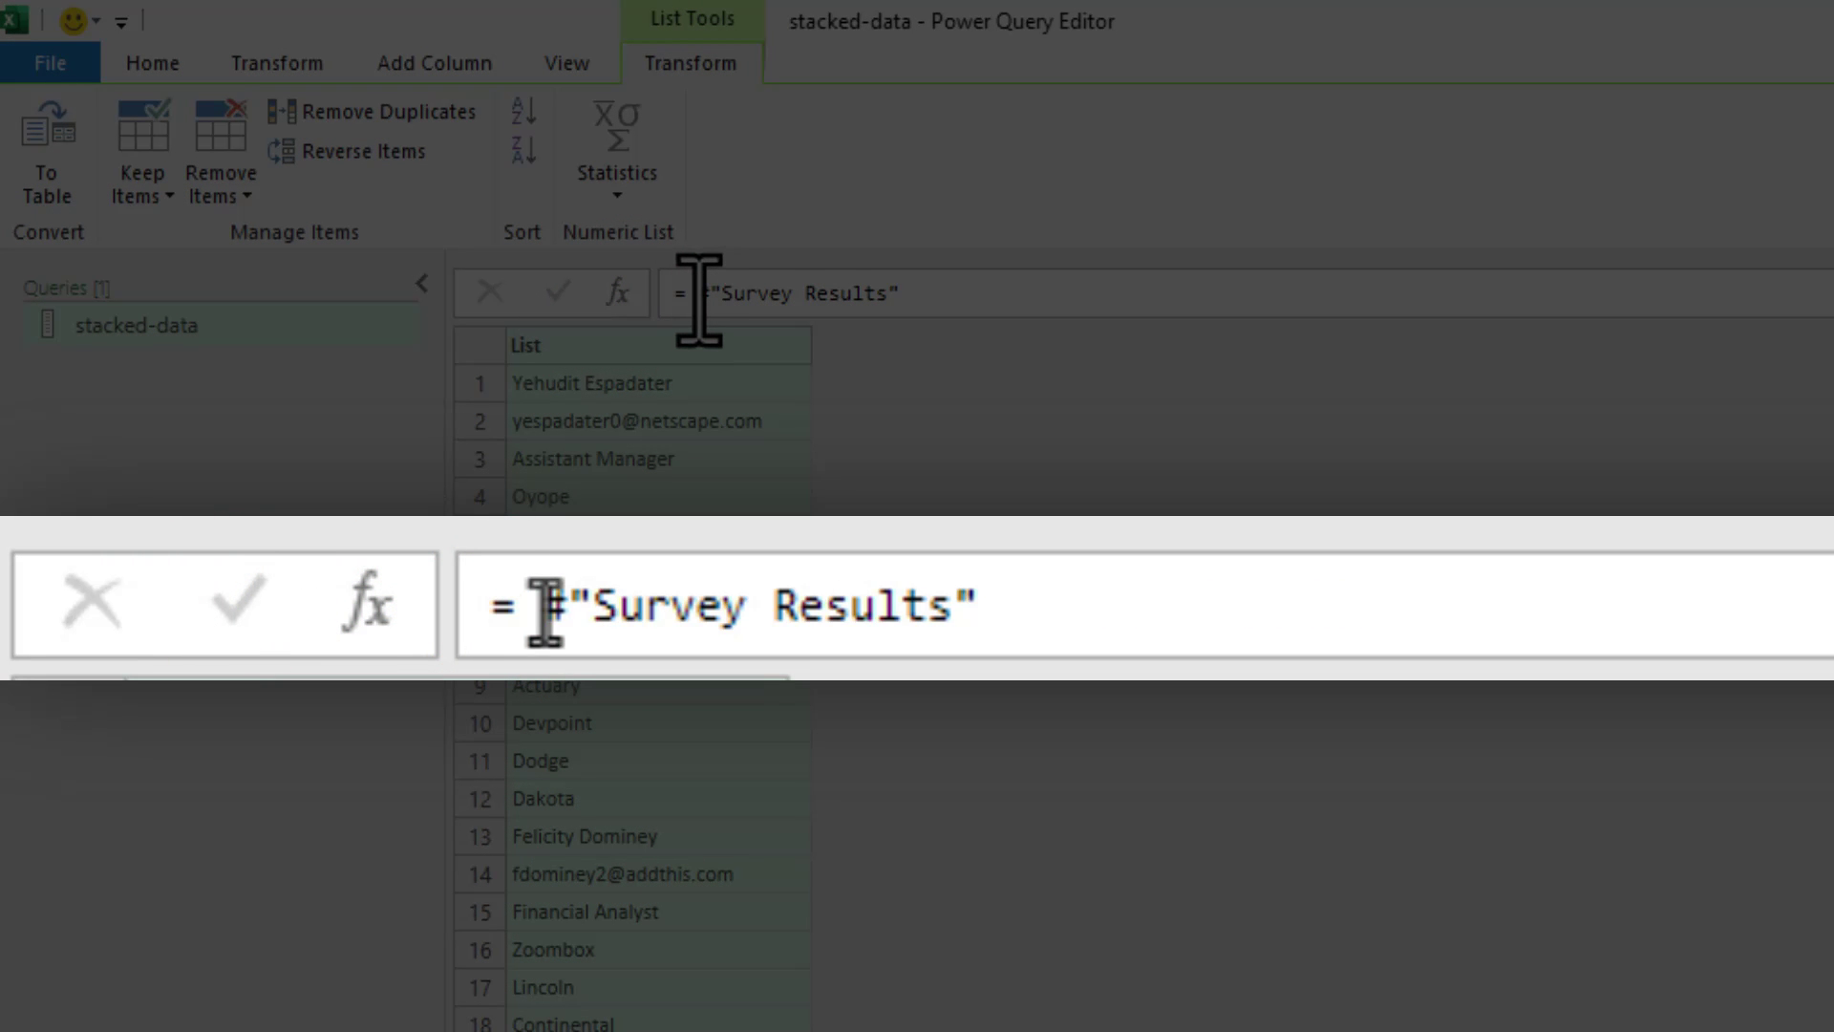
Set the new step's formula to = List.Split(#"Survey Results", 6).
click(1314, 353)
text(L)
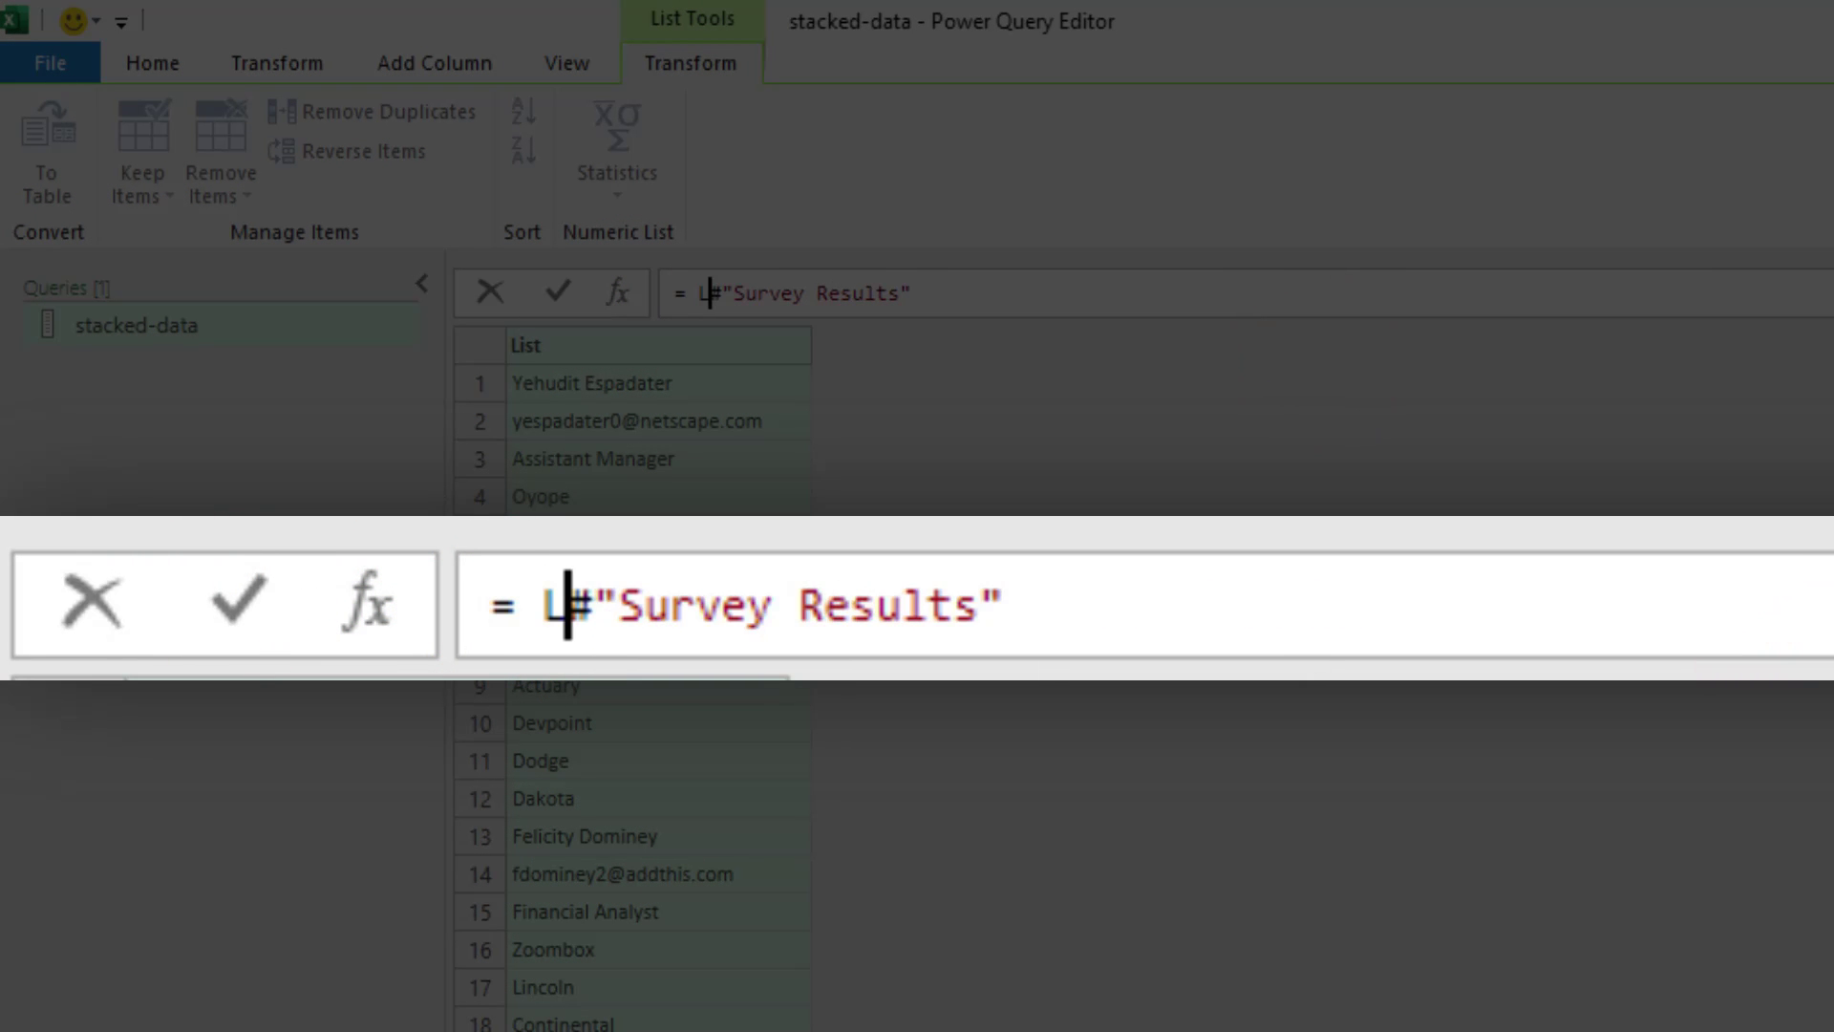
text(ist.Split)
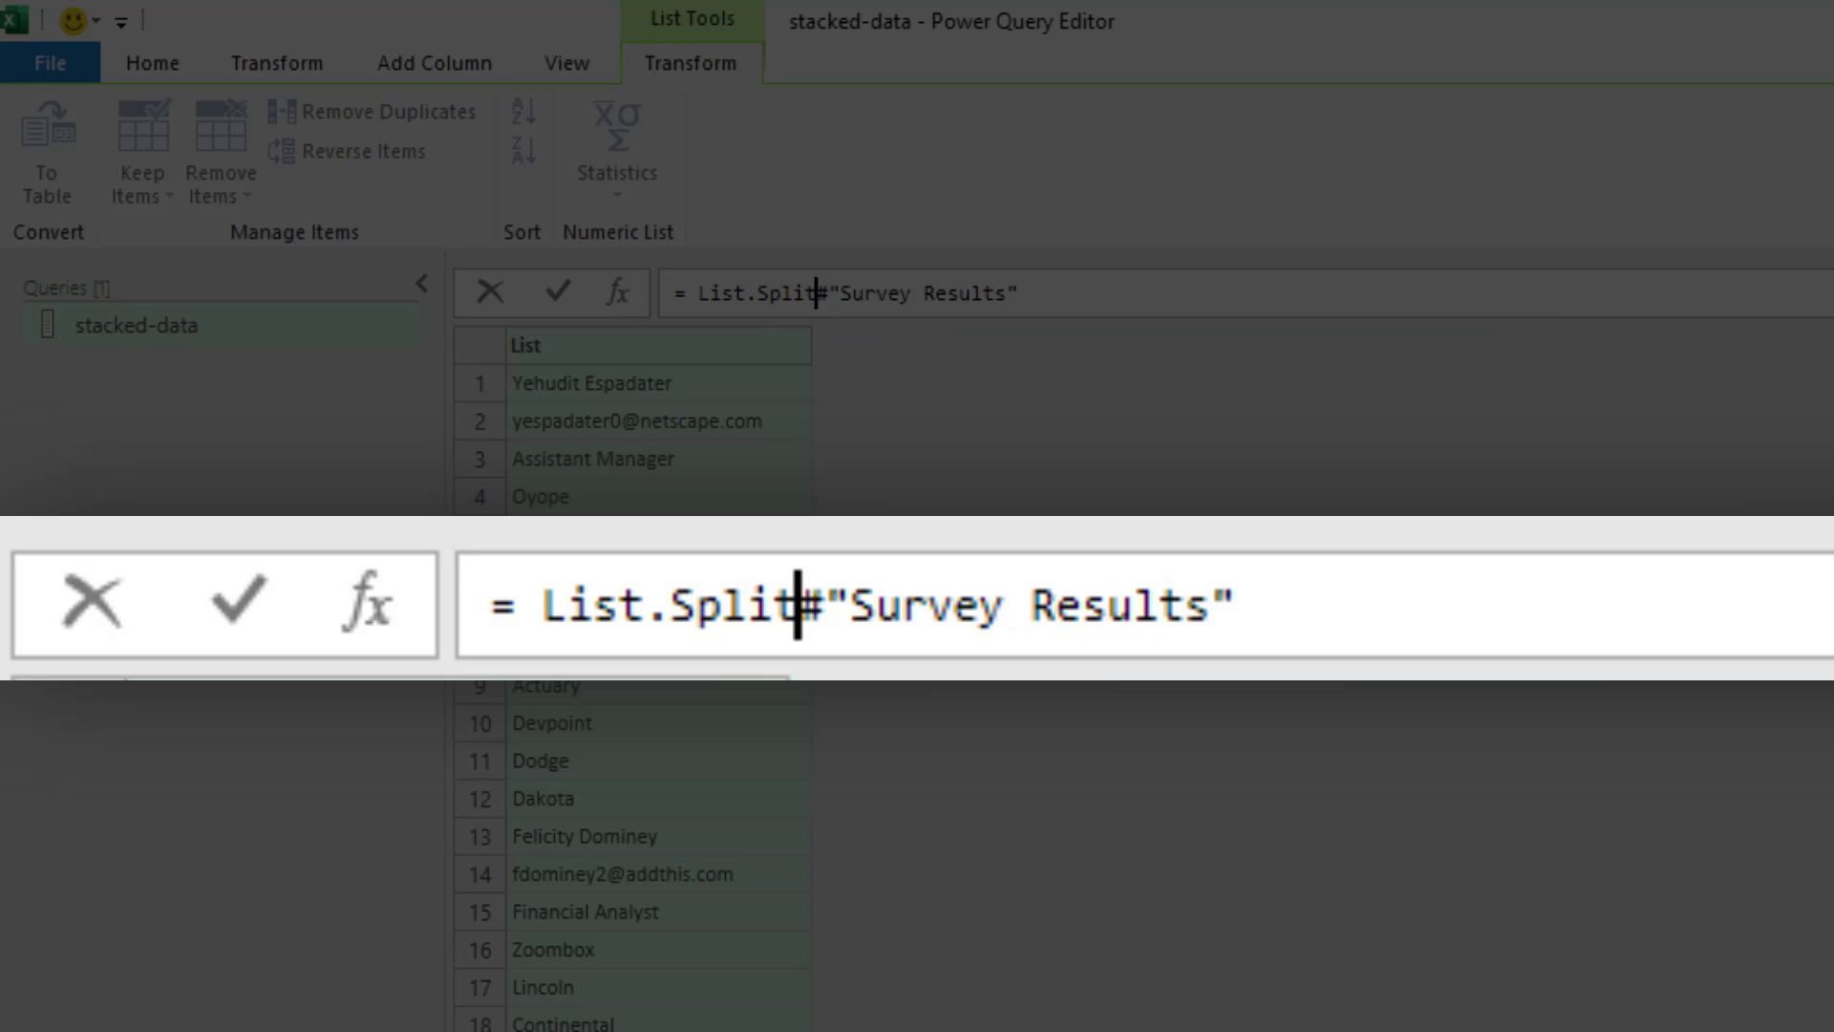
text(()
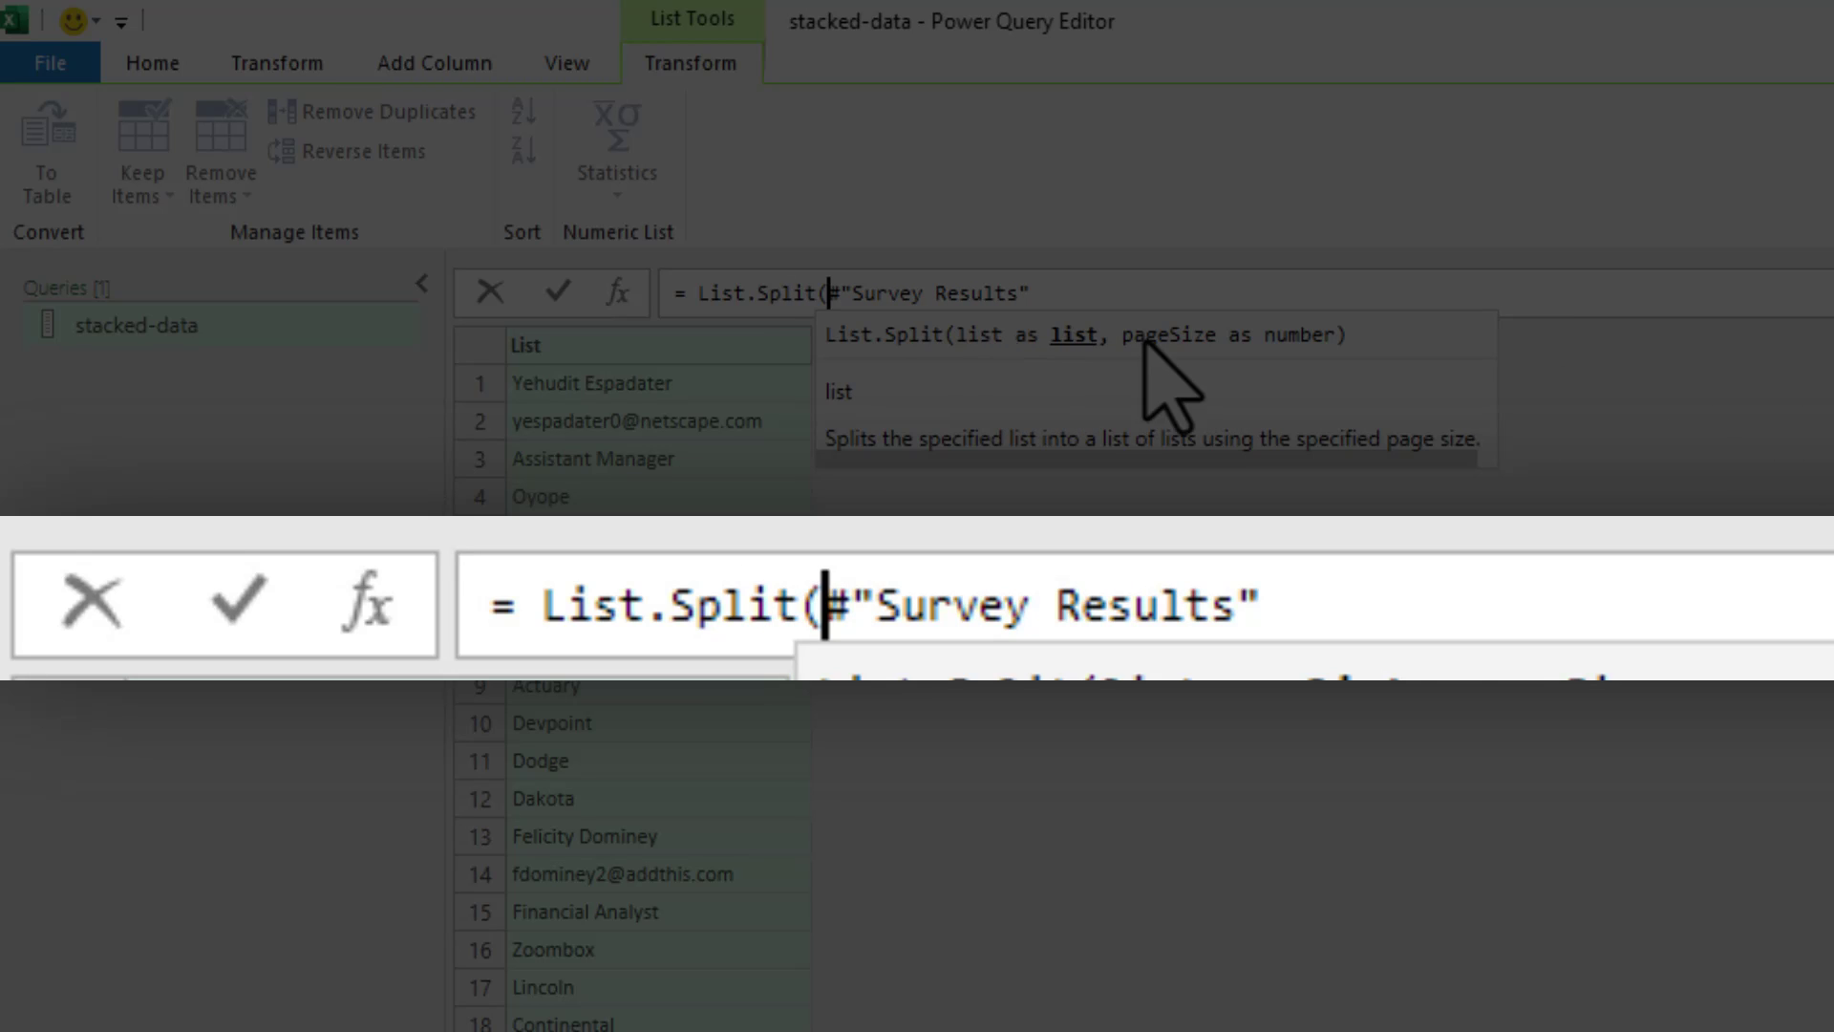
click(1089, 293)
text(, )
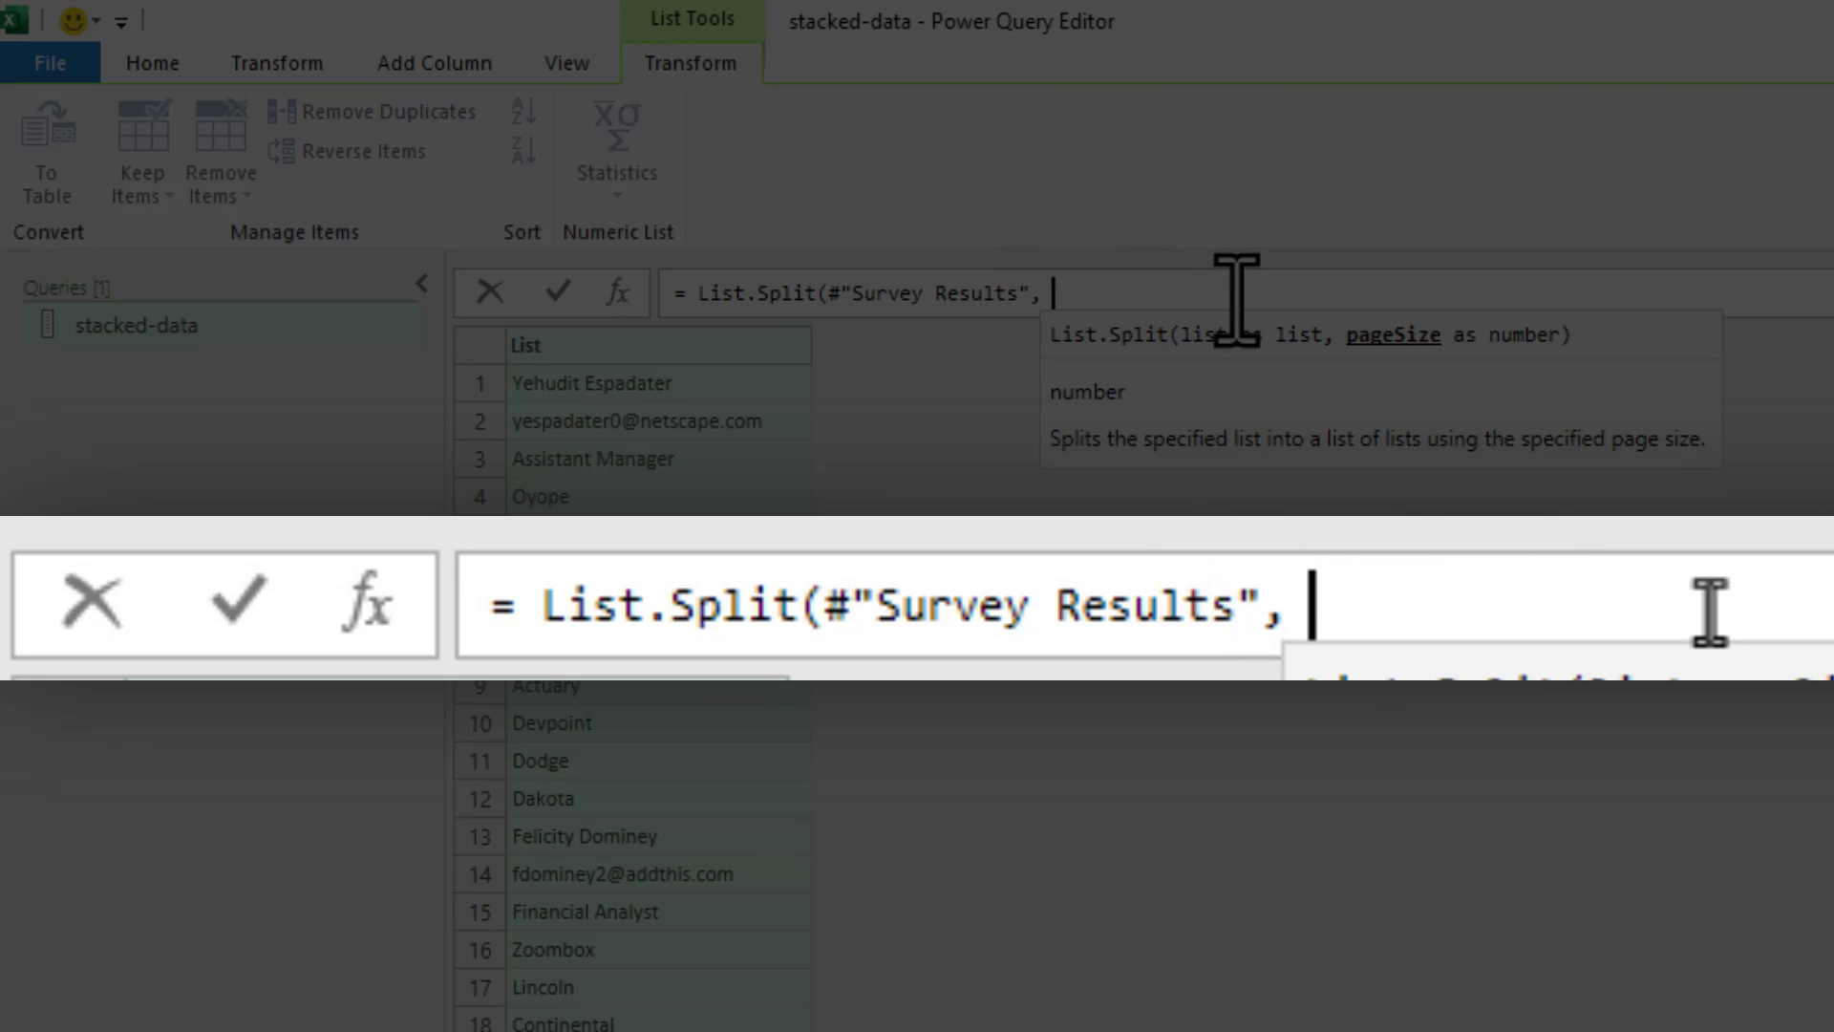
text(6))
key(Return)
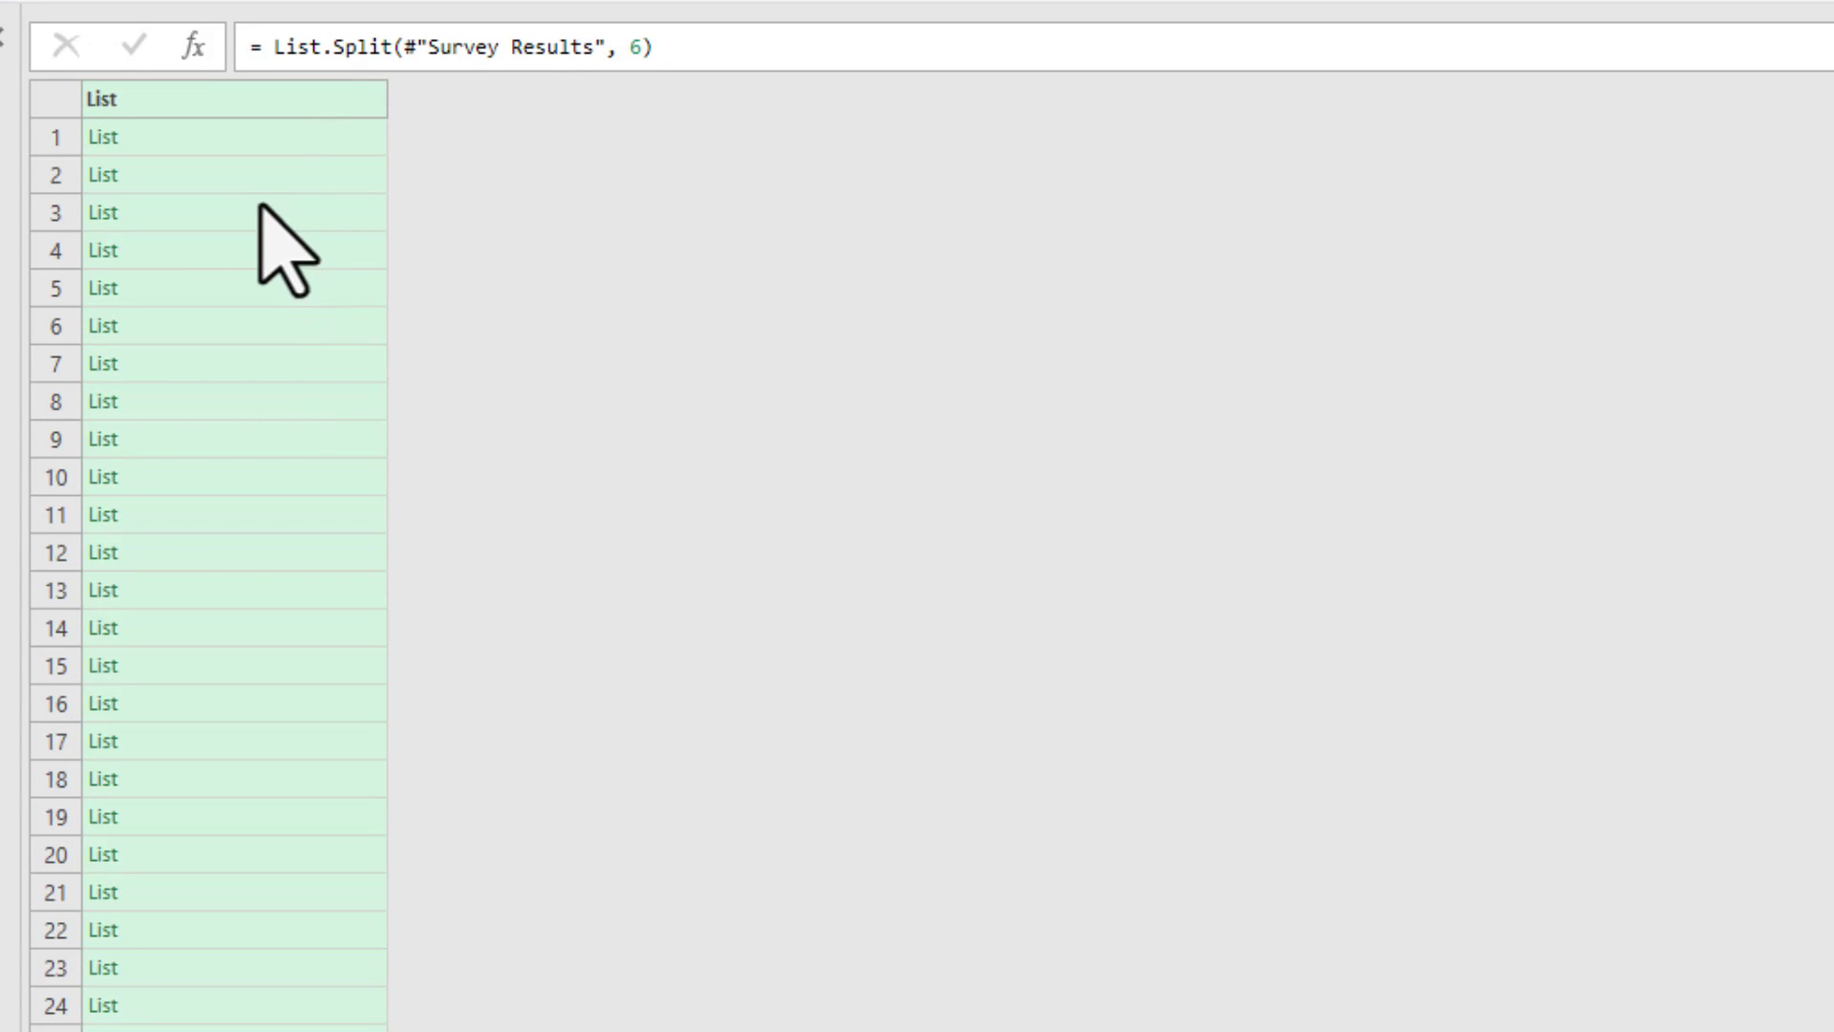
Preview the six values in the first and second split chunks.
click(241, 138)
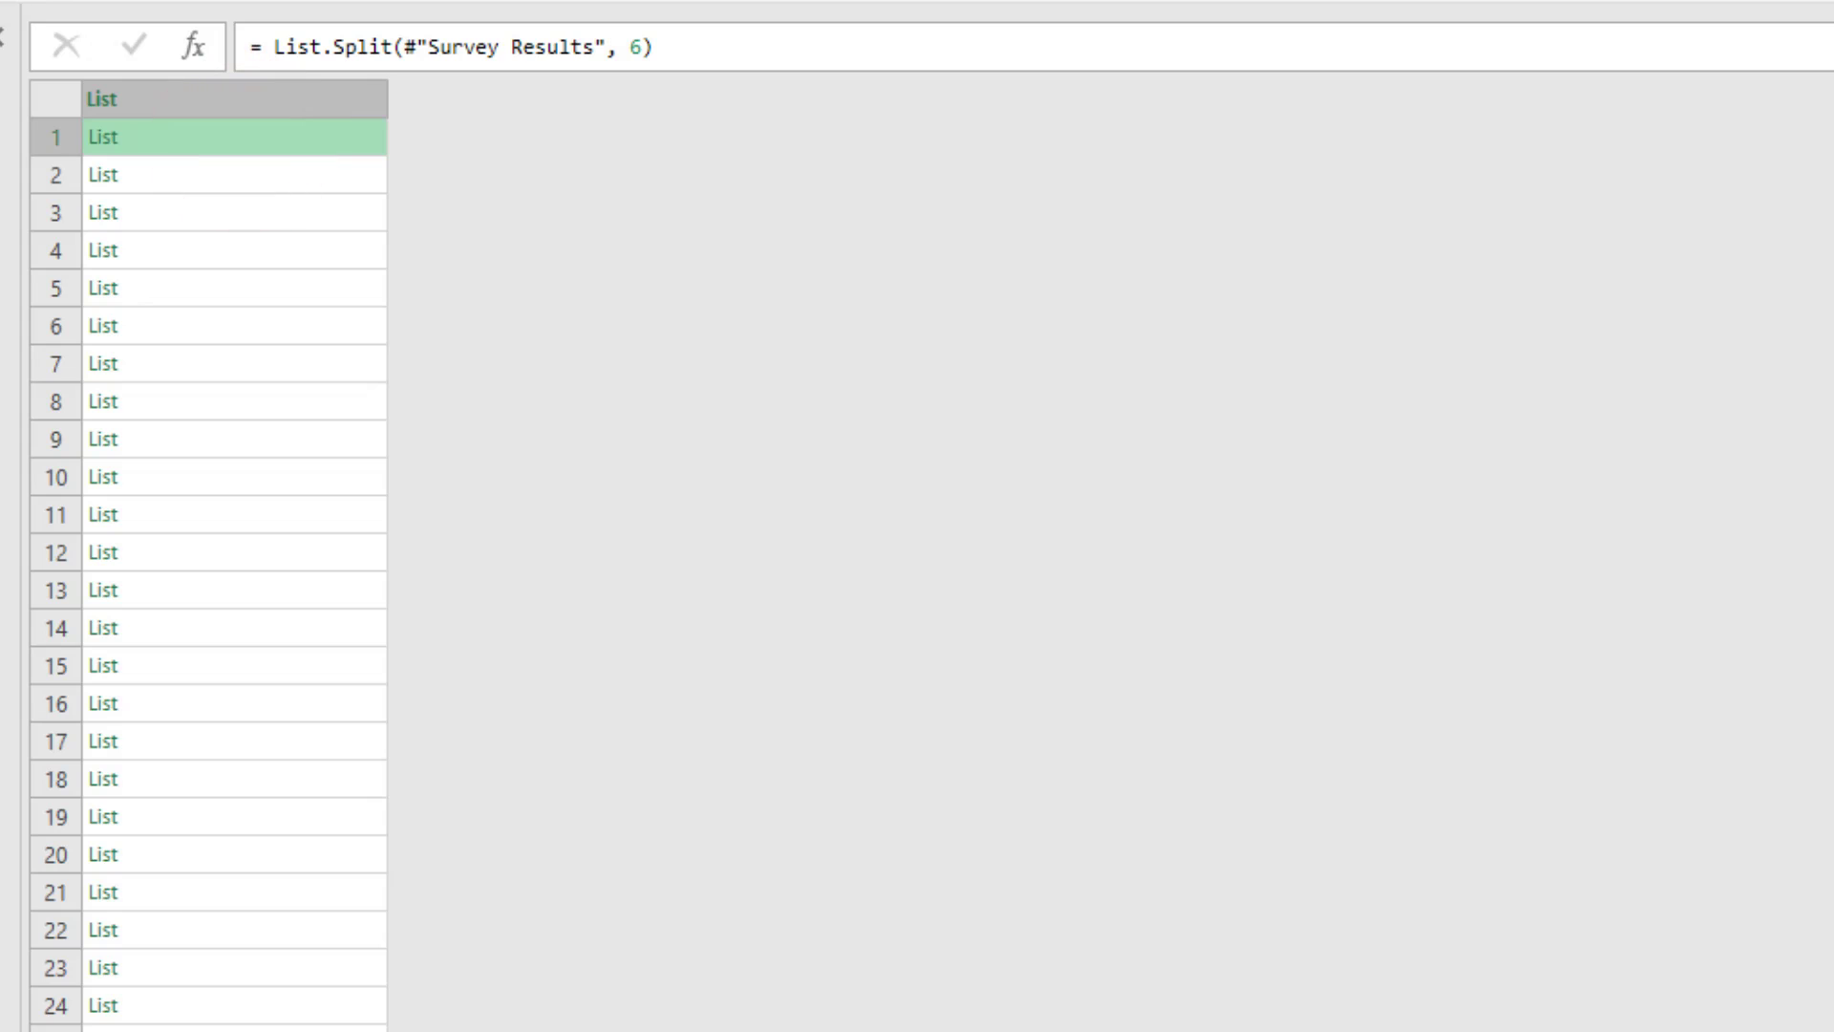
drag(582, 1027, 581, 657)
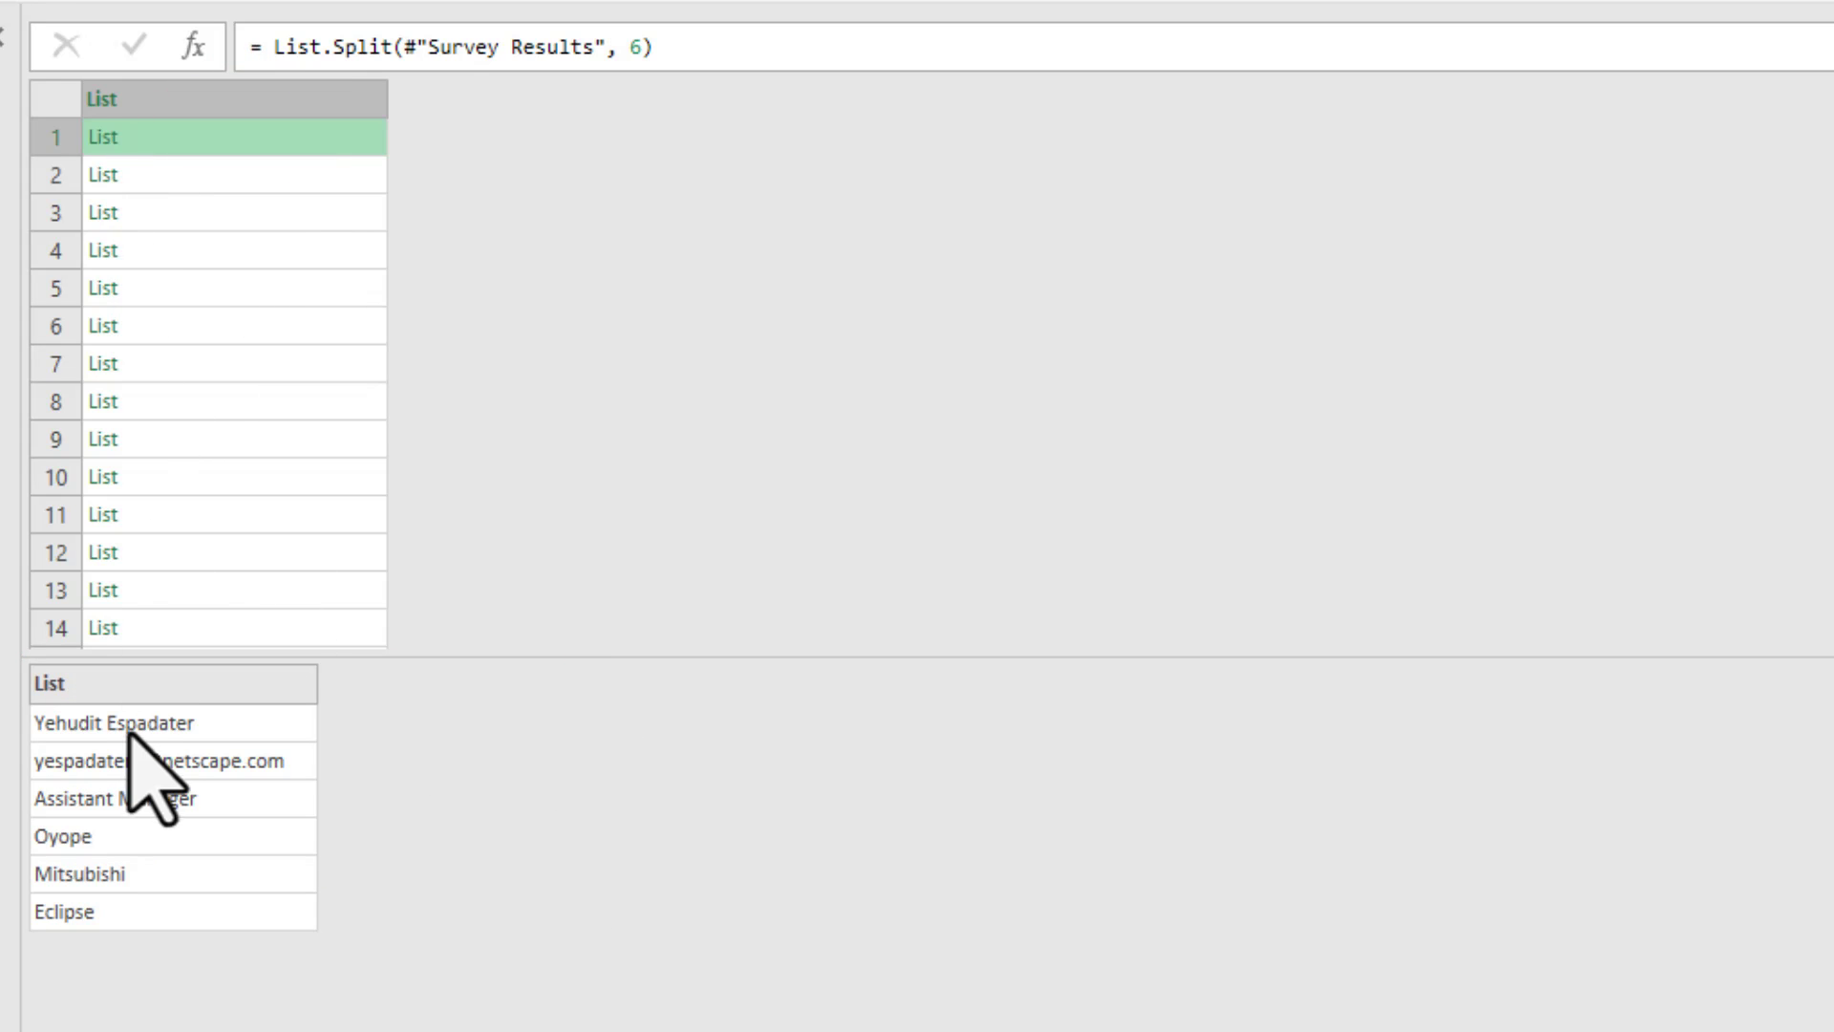
click(156, 178)
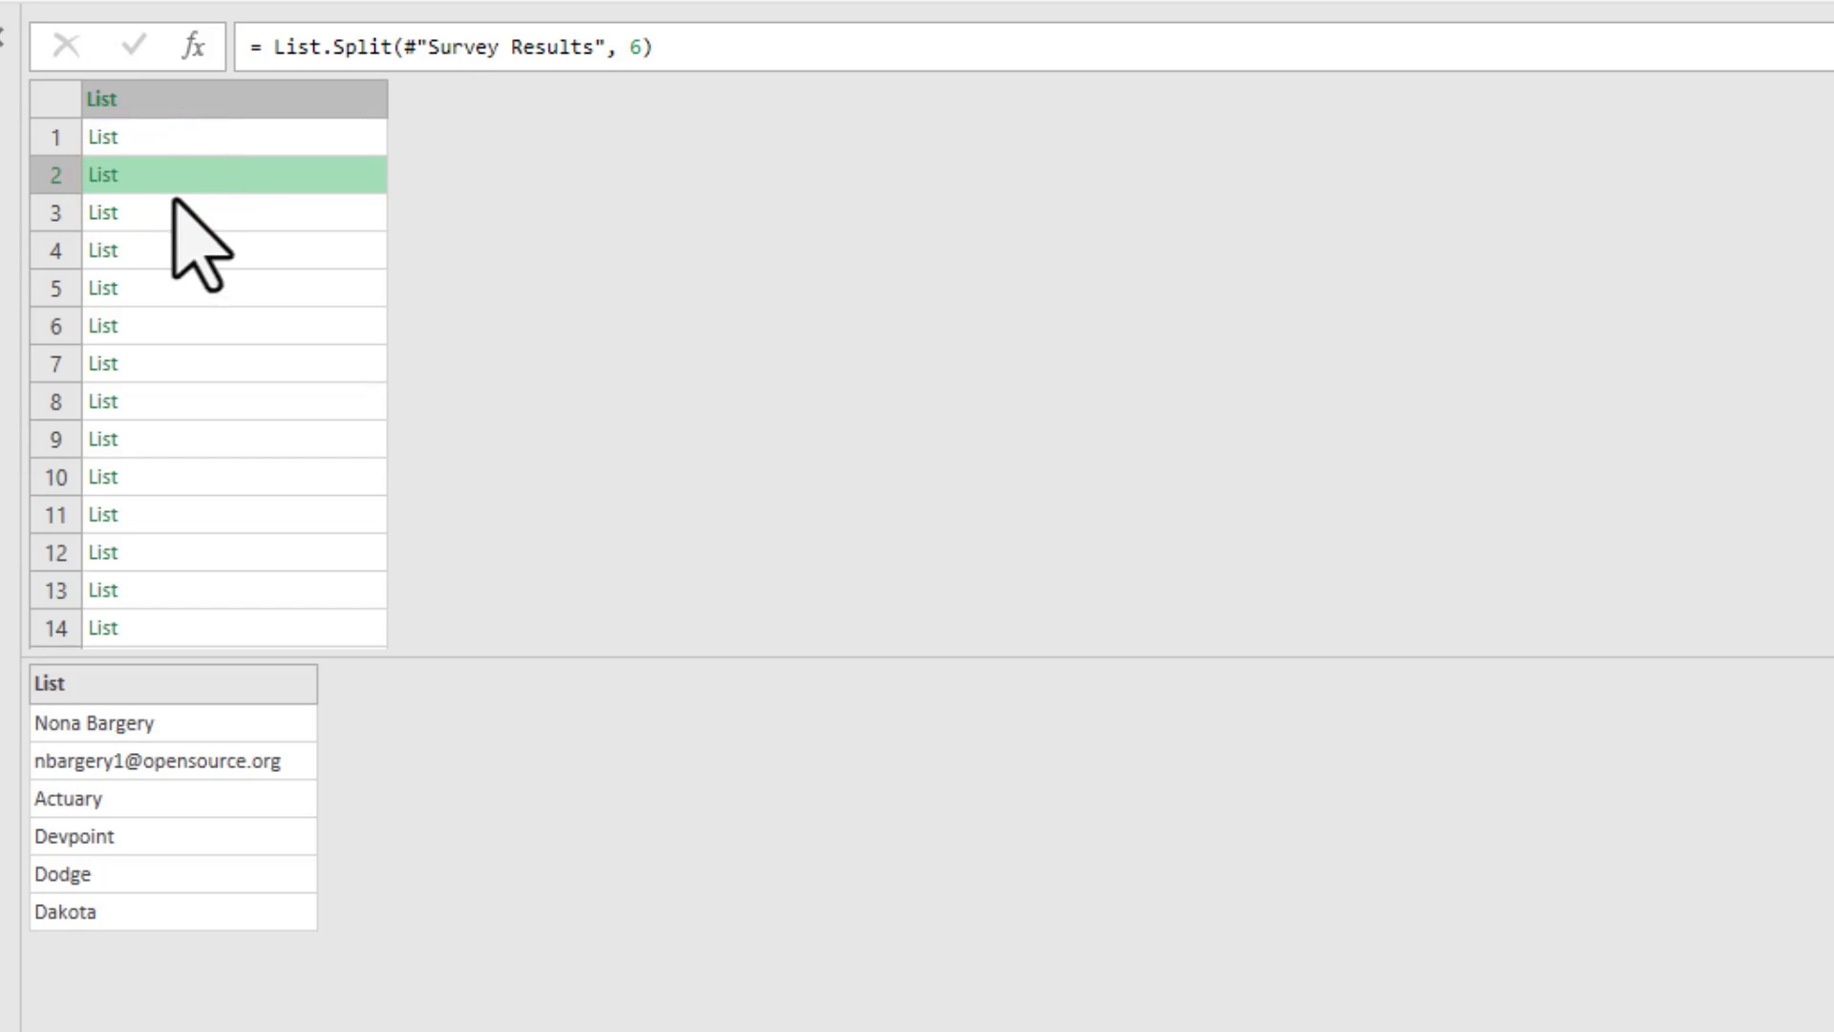
click(596, 652)
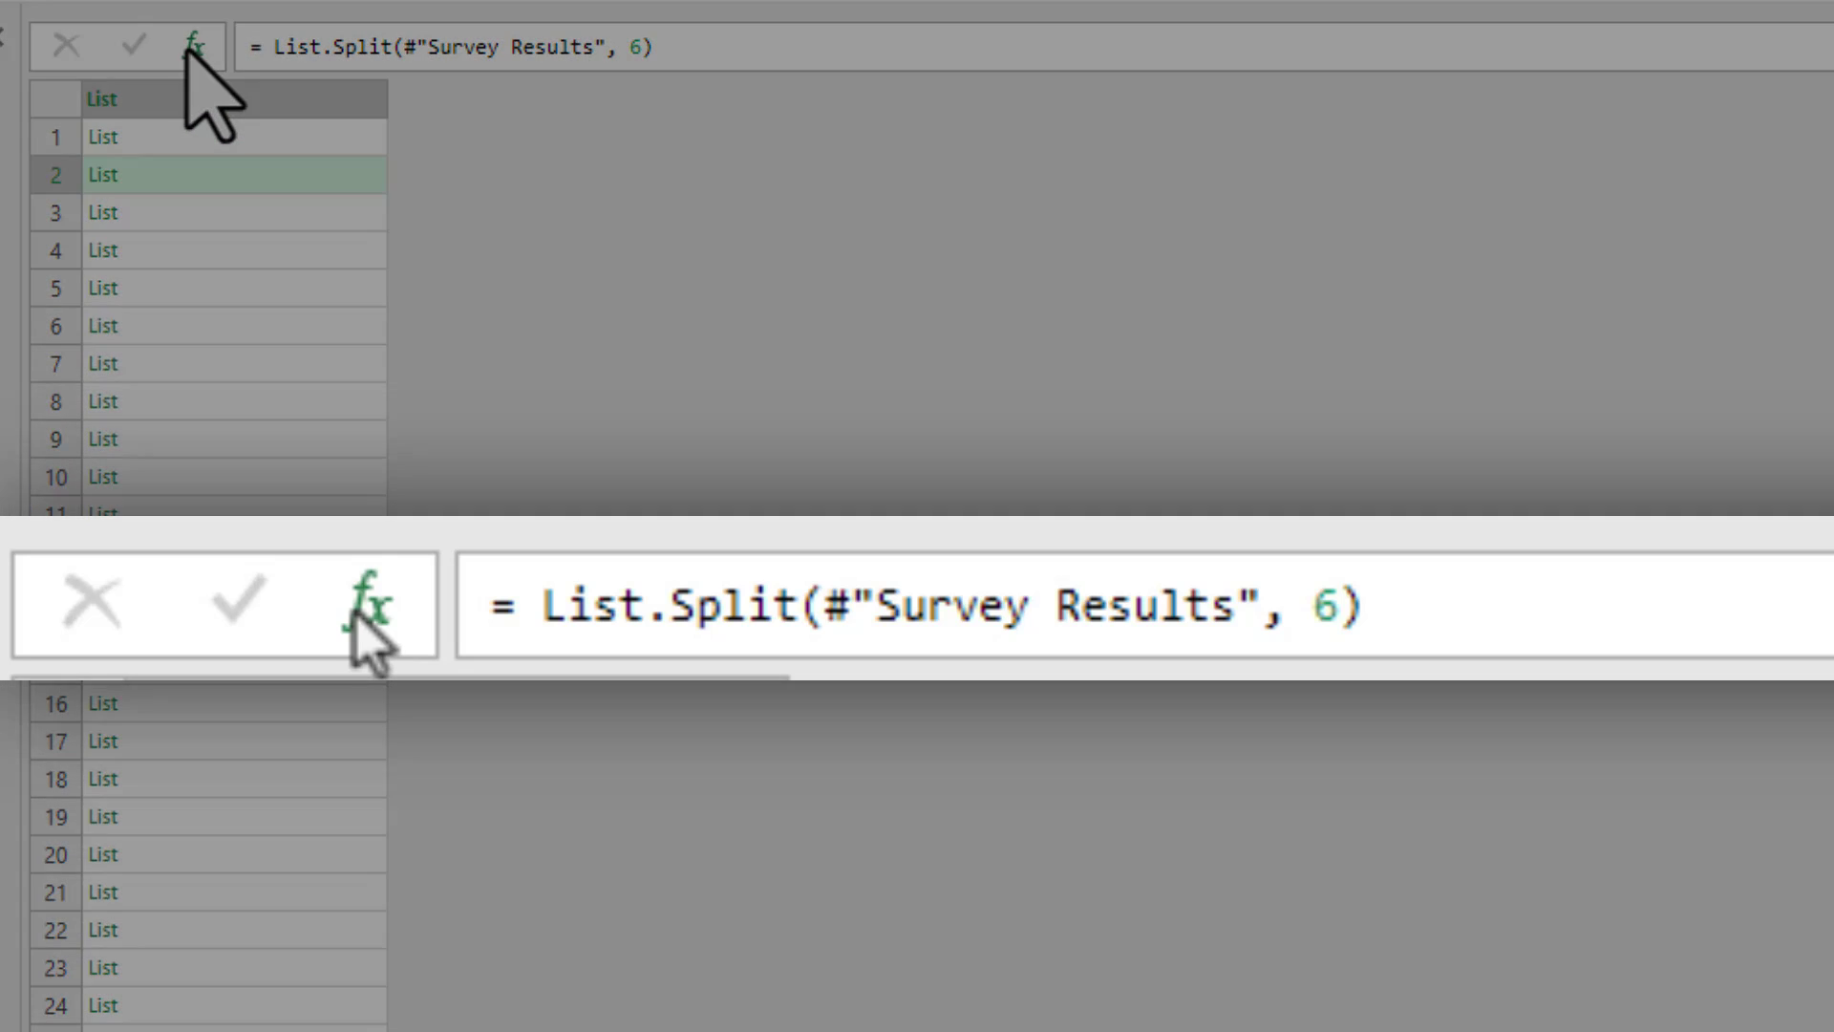
Add a = Table.FromRows(Custom1) step to lay the lists out as Column1–Column6 rows.
click(191, 47)
click(273, 48)
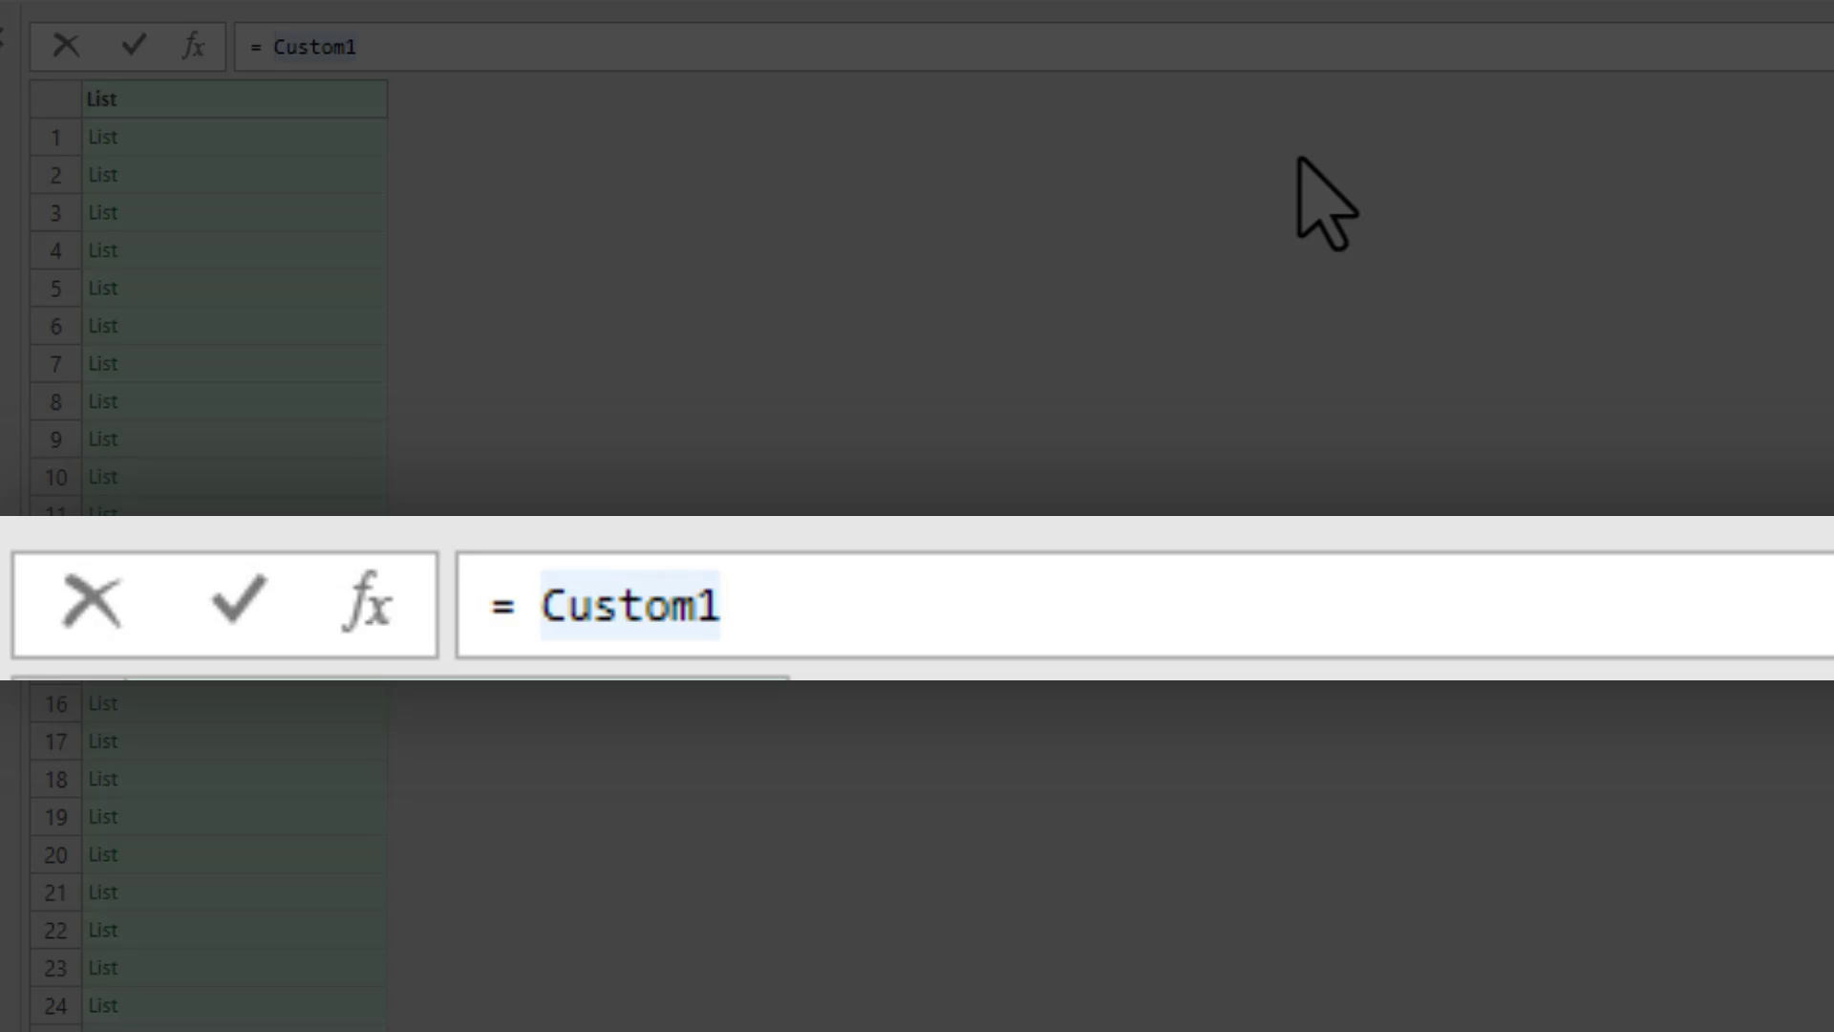
text(Y)
key(BackSpace)
text(Table.from)
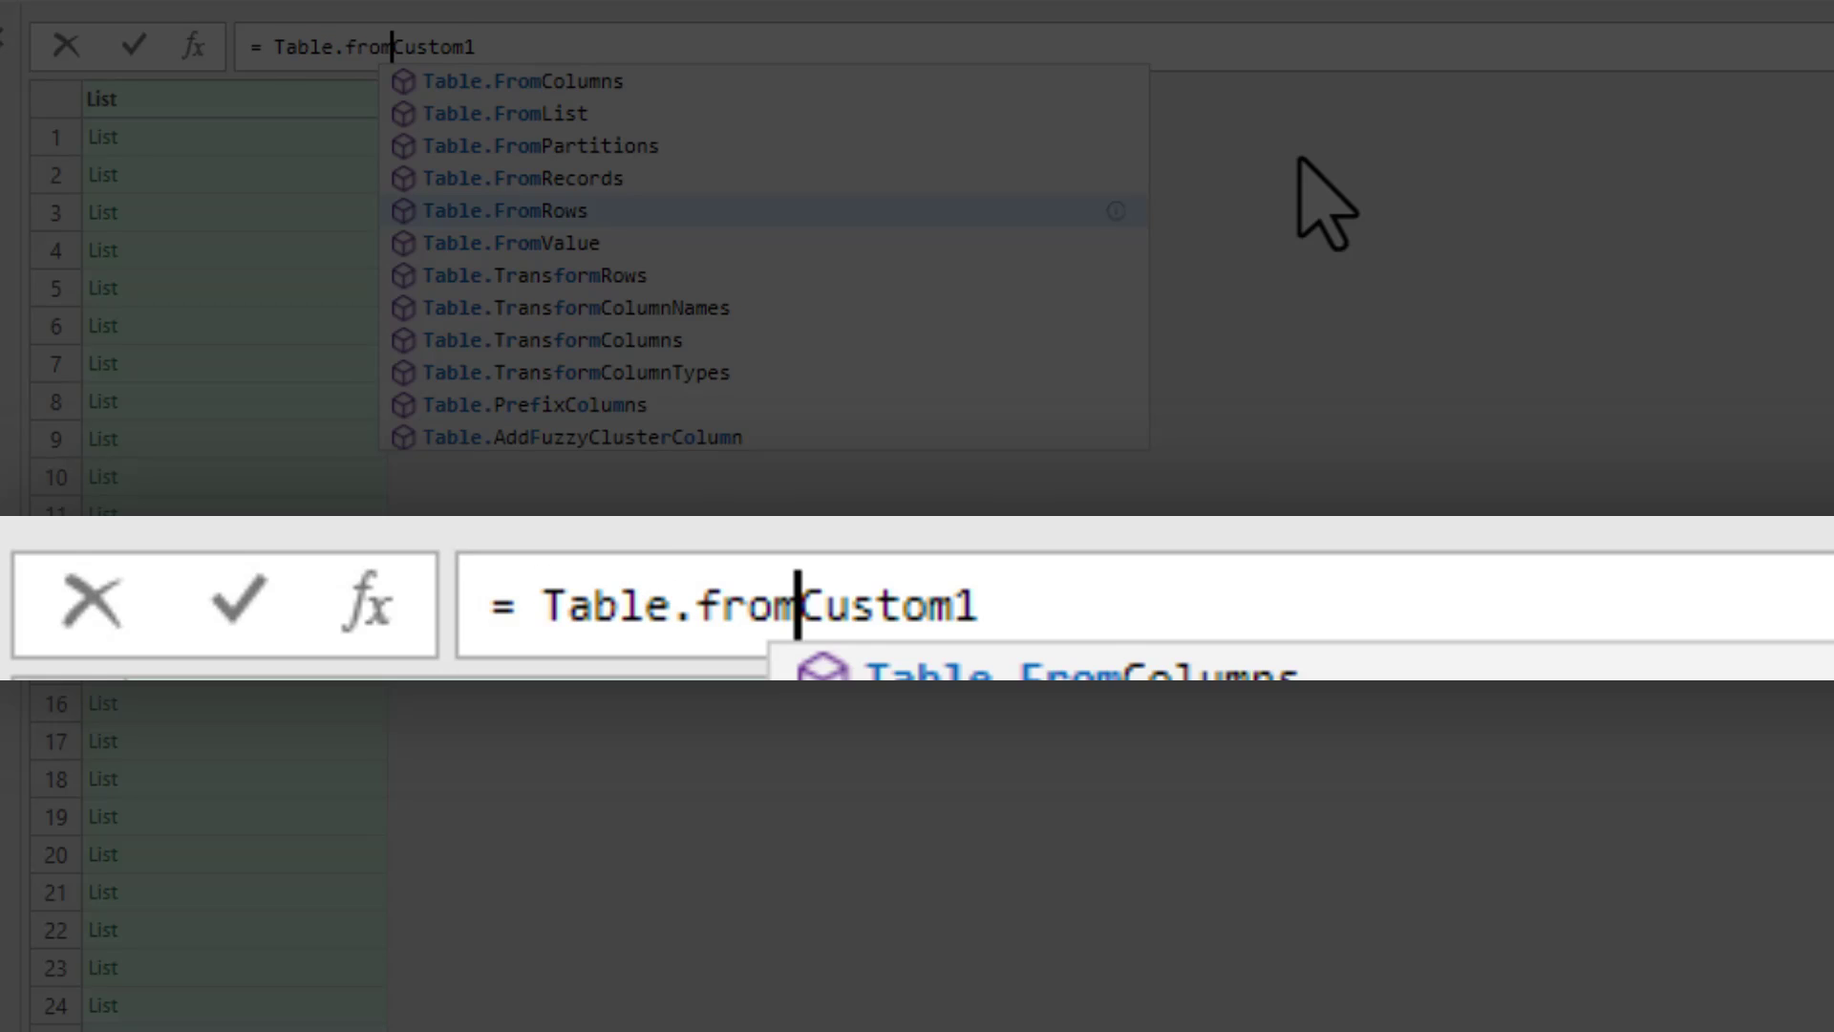
key(Tab)
text((Custom)
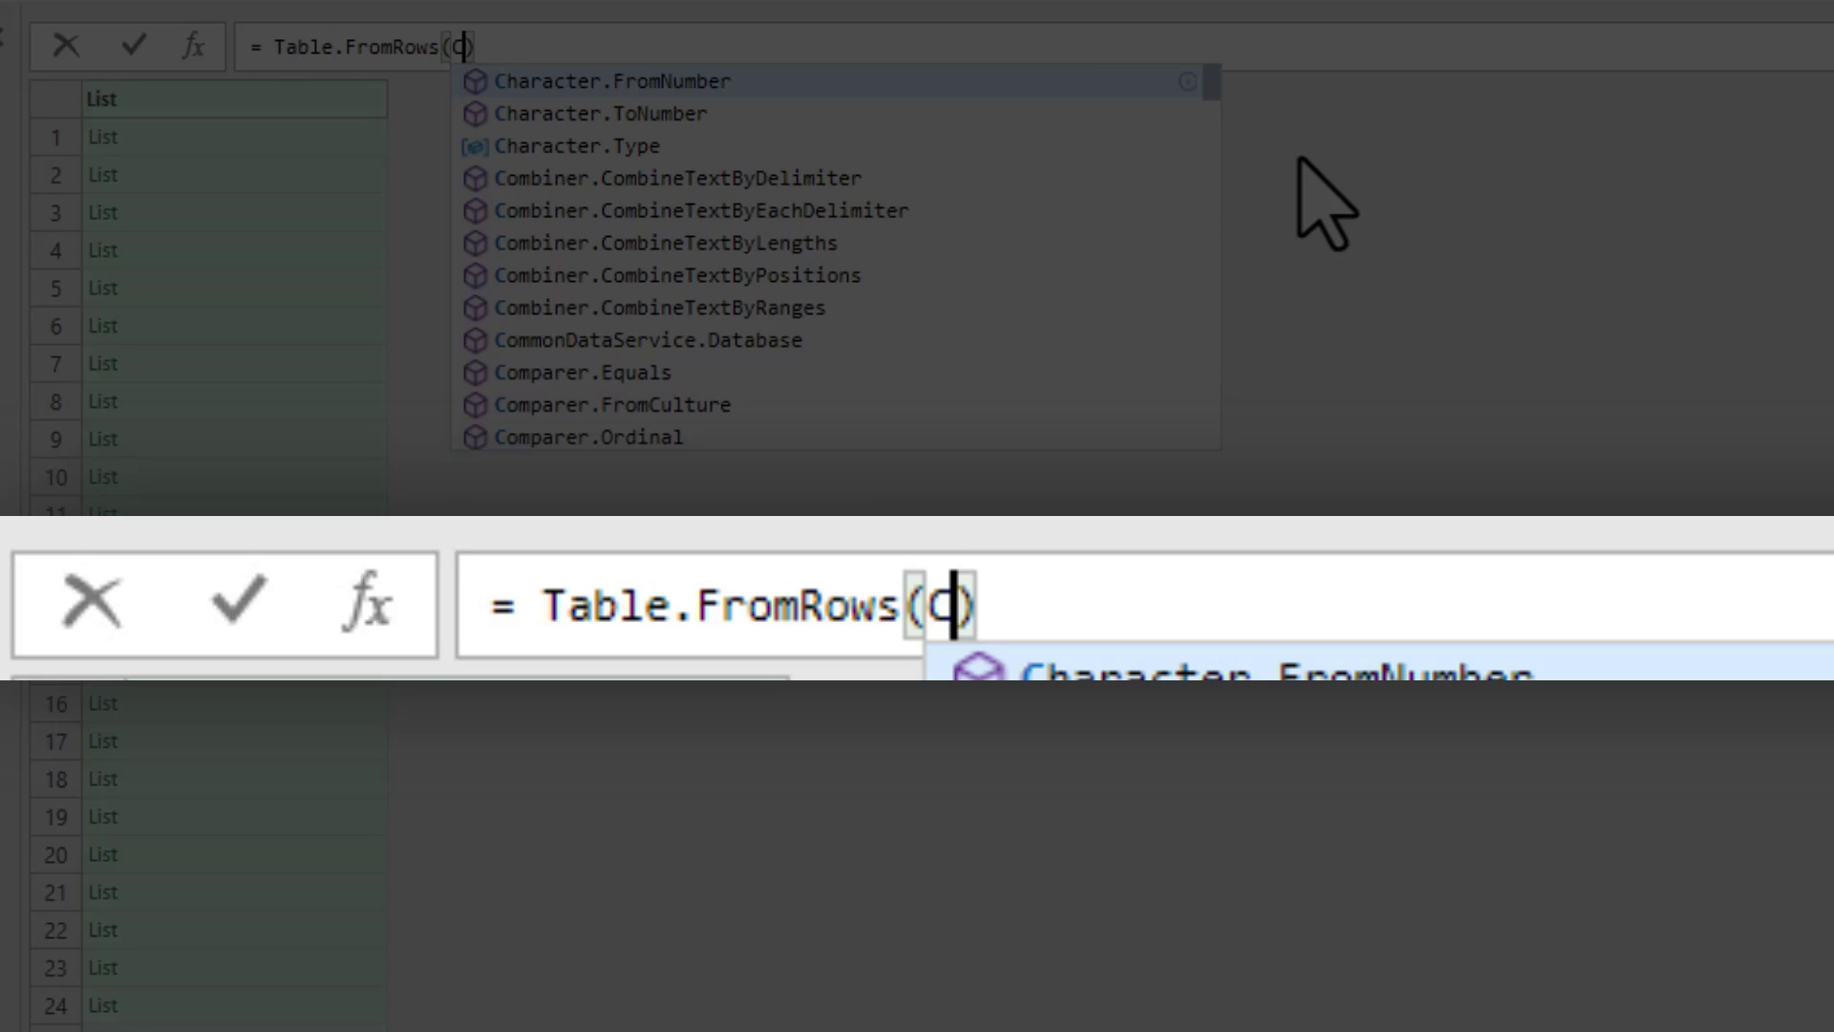
text(1)
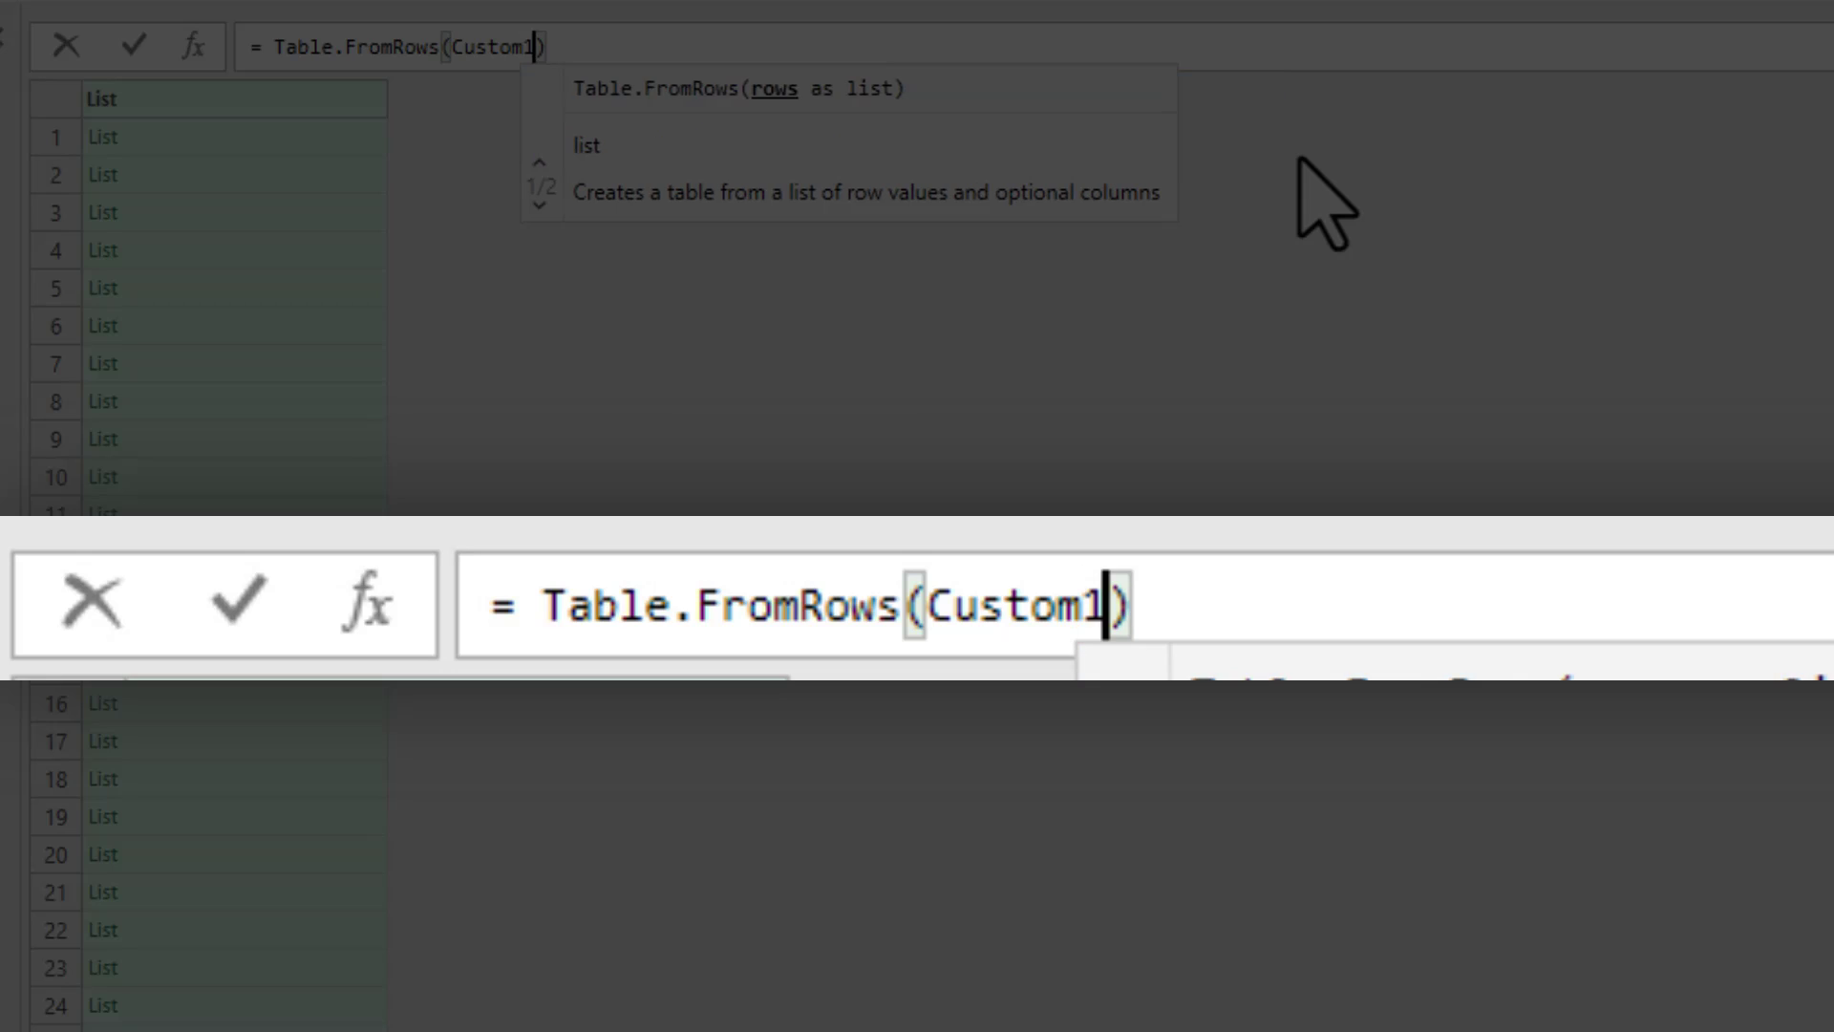
click(134, 46)
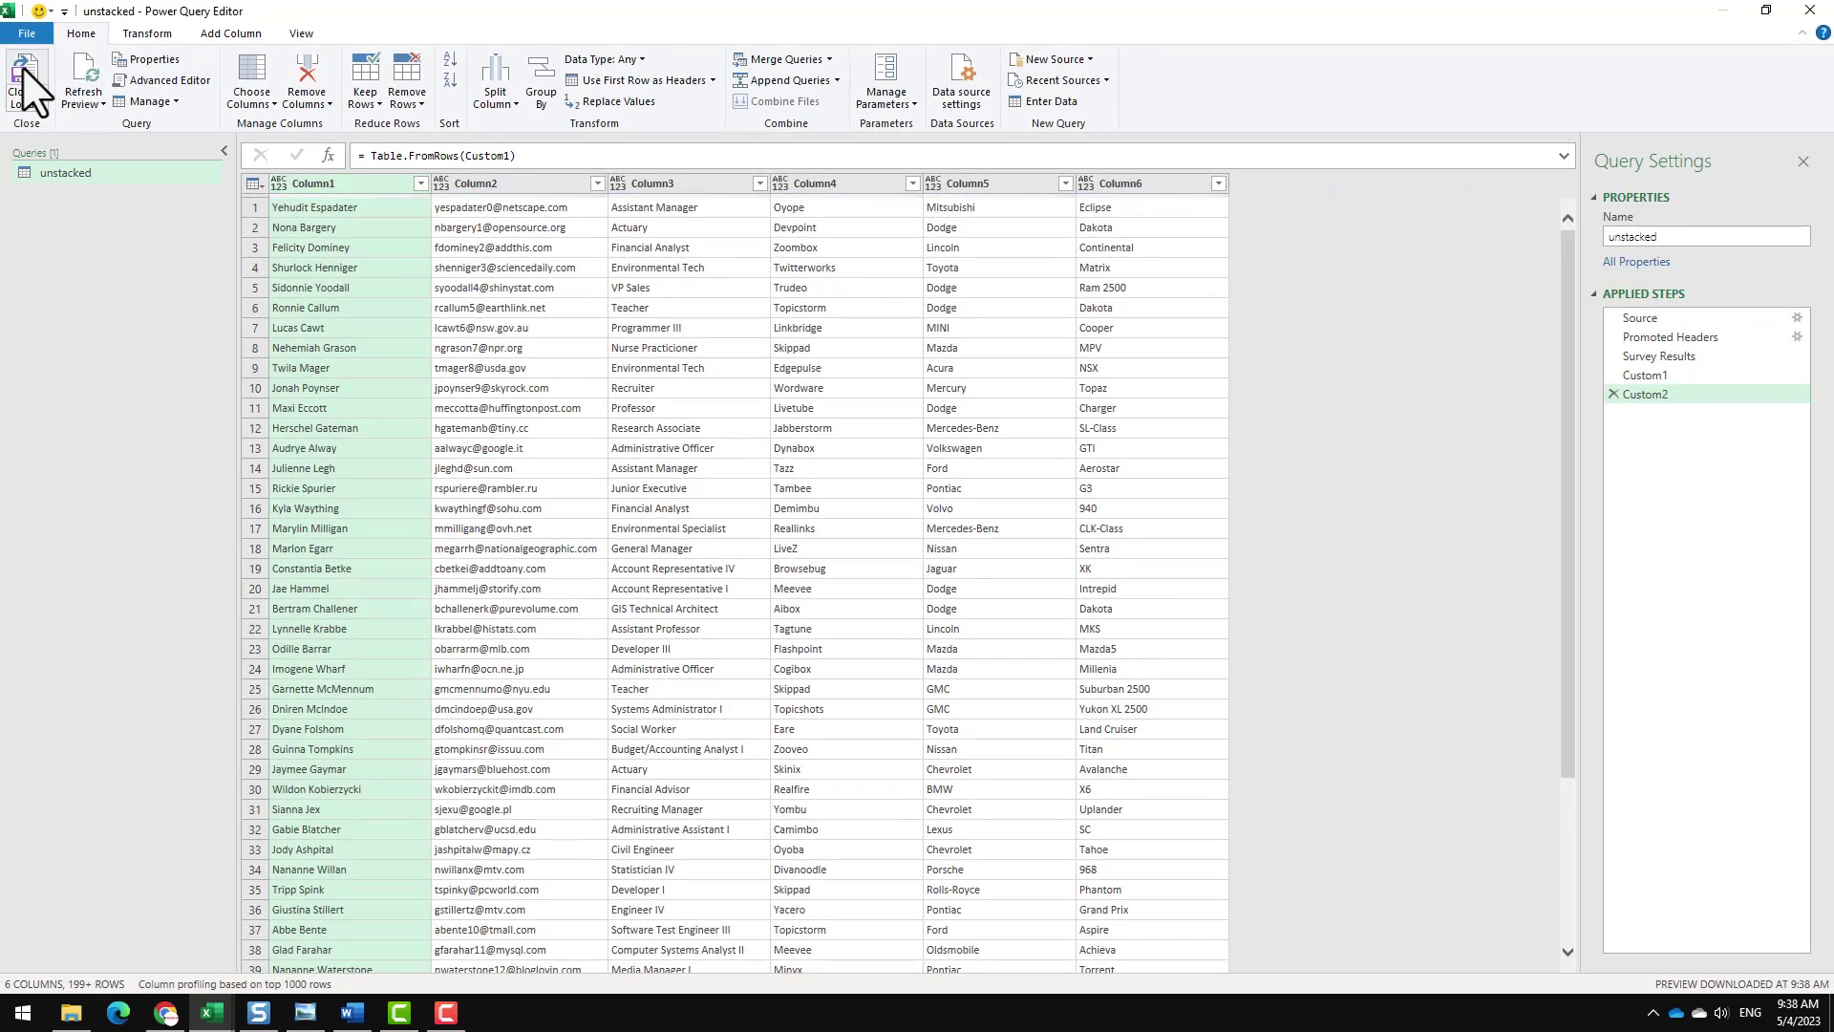
Close & Load the unstacked query into a new Excel table.
click(30, 63)
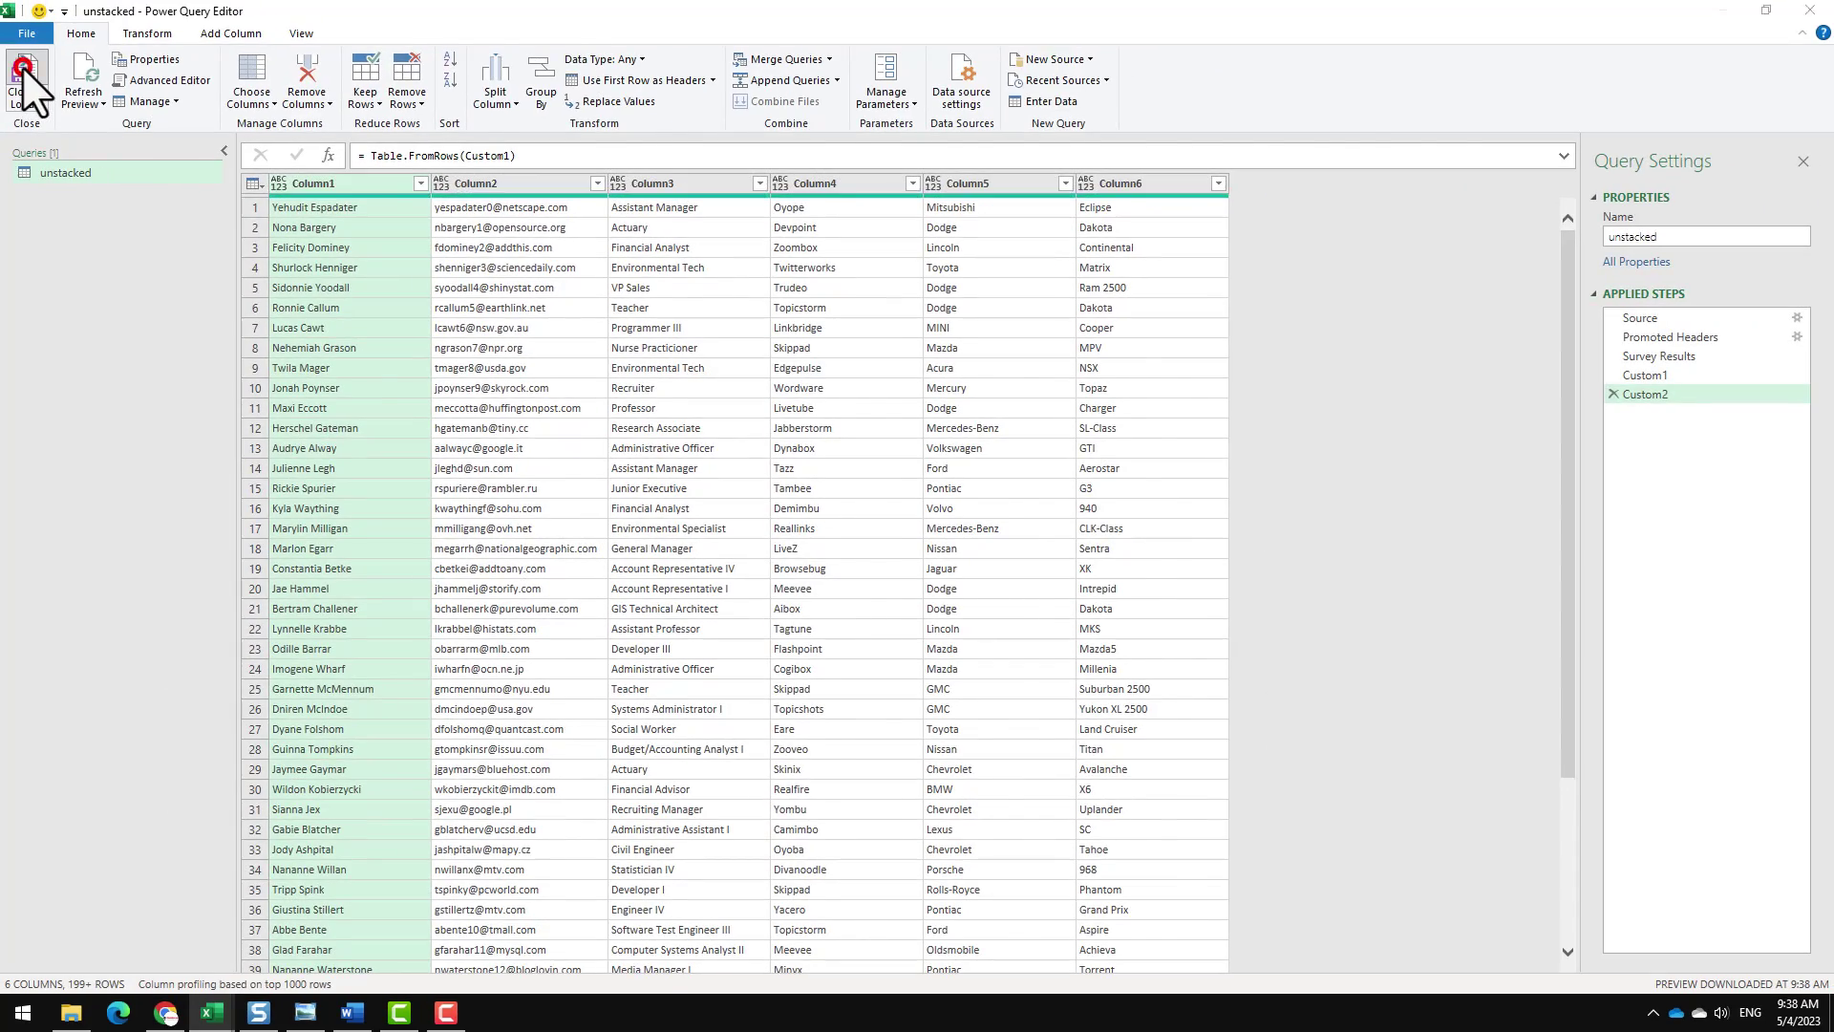